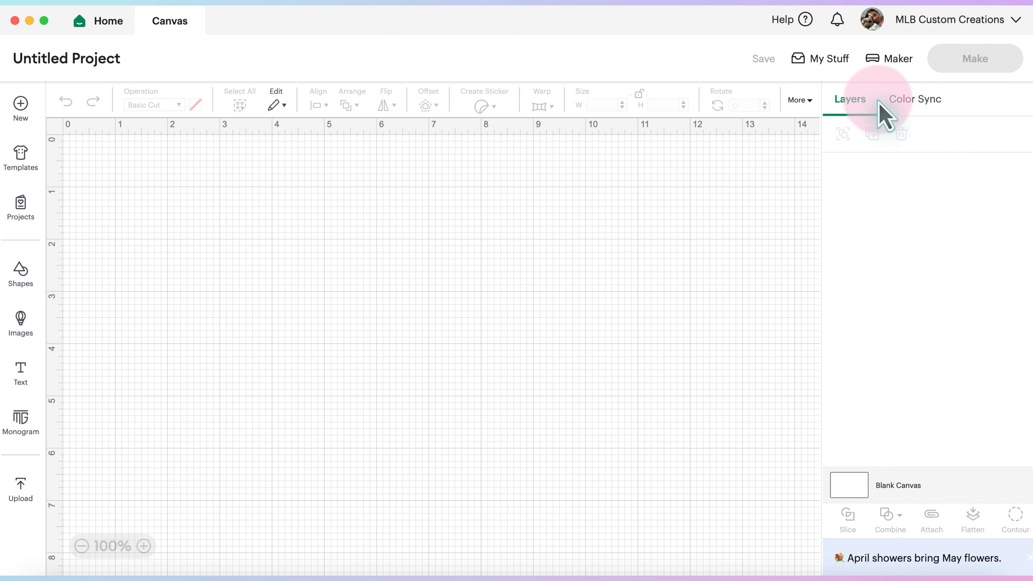
- Check the installed Design Space version in the application's general settings, and close the settings
left_click(866, 27)
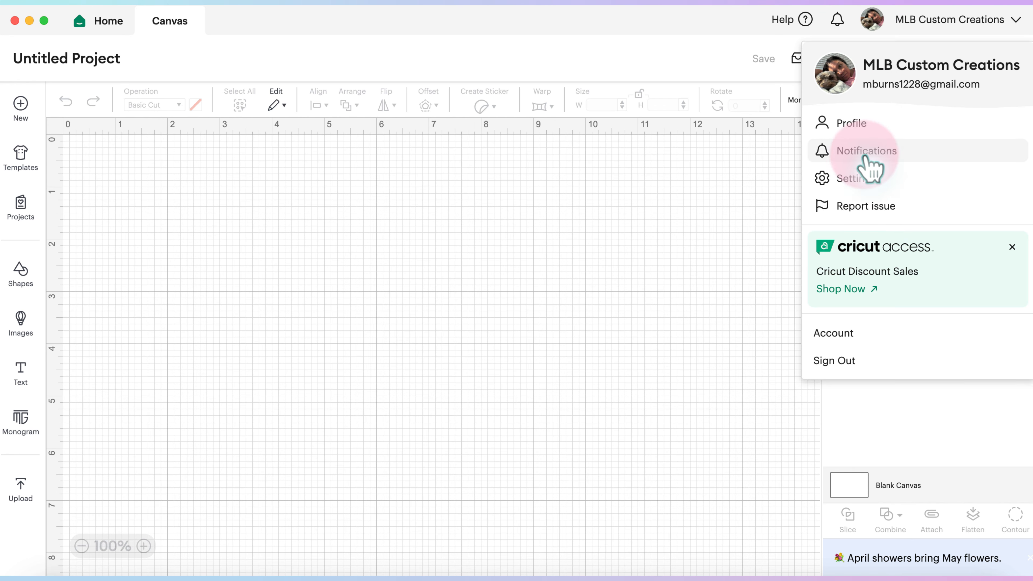
left_click(858, 183)
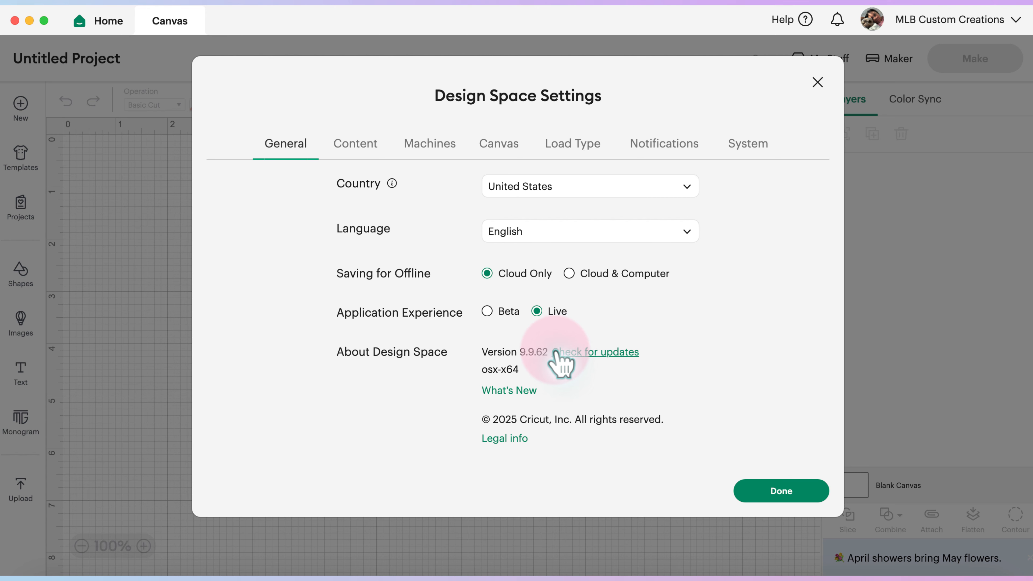
left_click(753, 488)
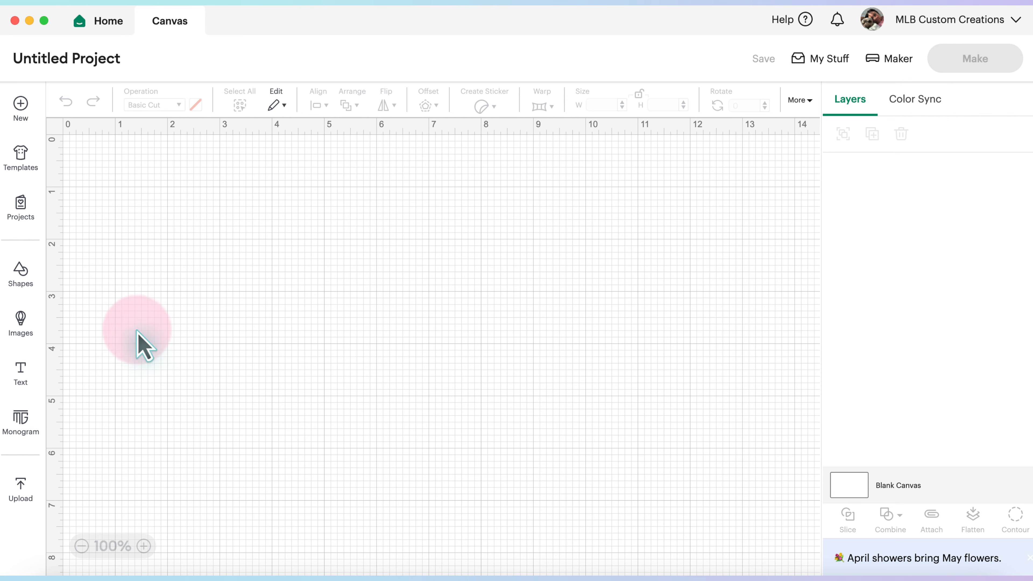
- Search the image library for "bows" and narrow the results with a filter
left_click(21, 322)
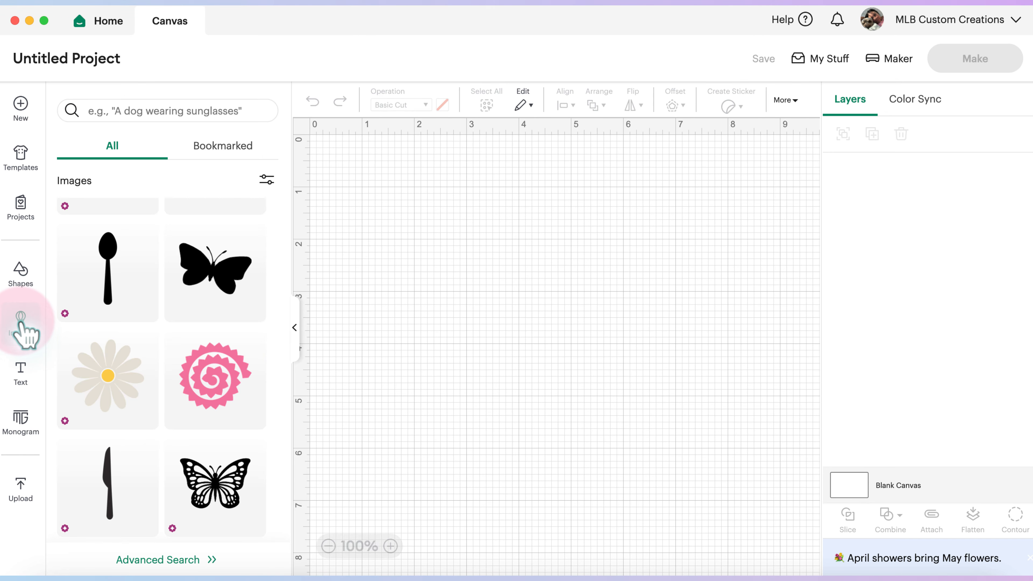
left_click(122, 108)
type("bows")
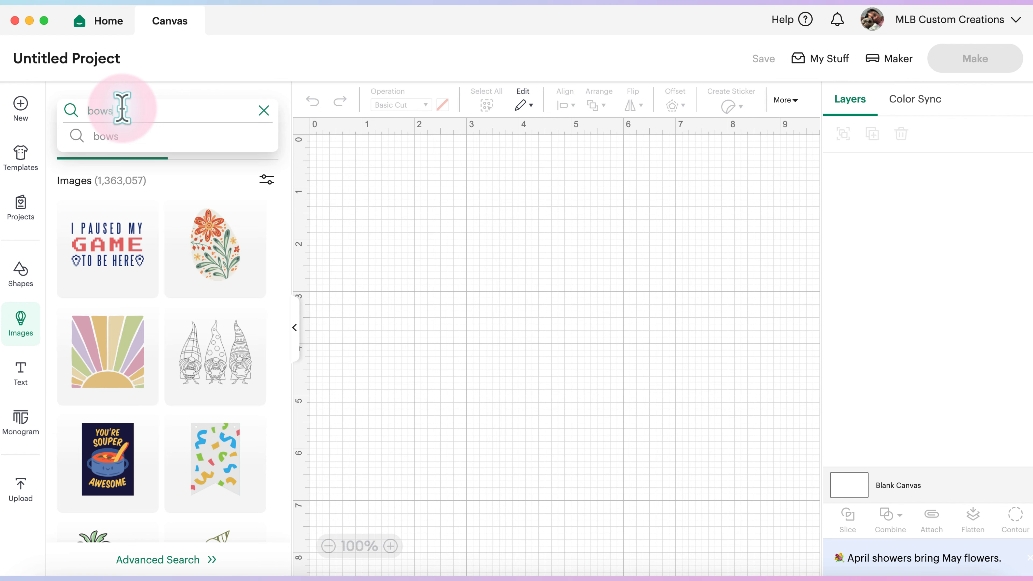
key("Return")
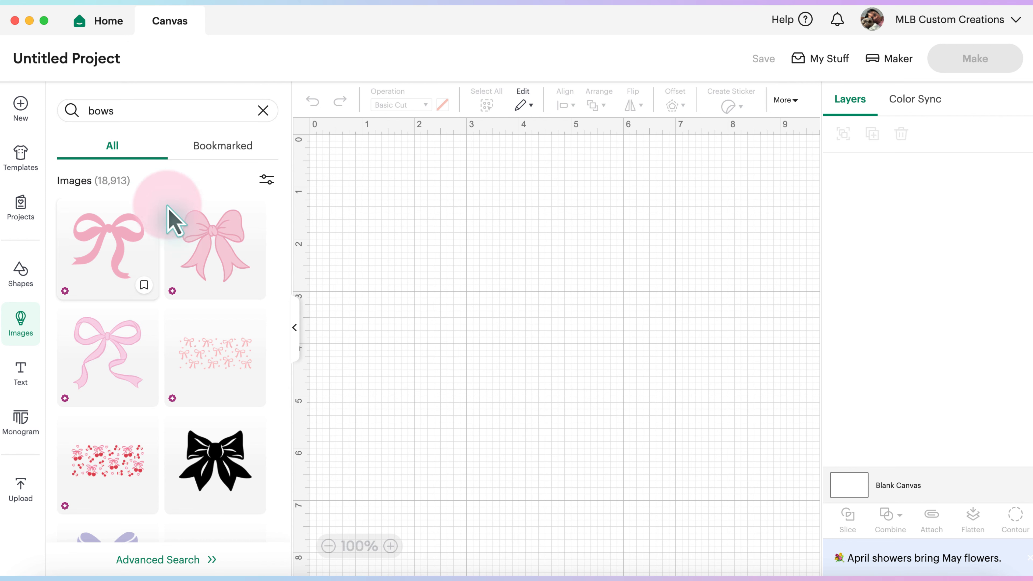
left_click(264, 177)
- Try the detailed black bow on the canvas, undo its insertion, and browse the other filtered bow images
left_click(95, 239)
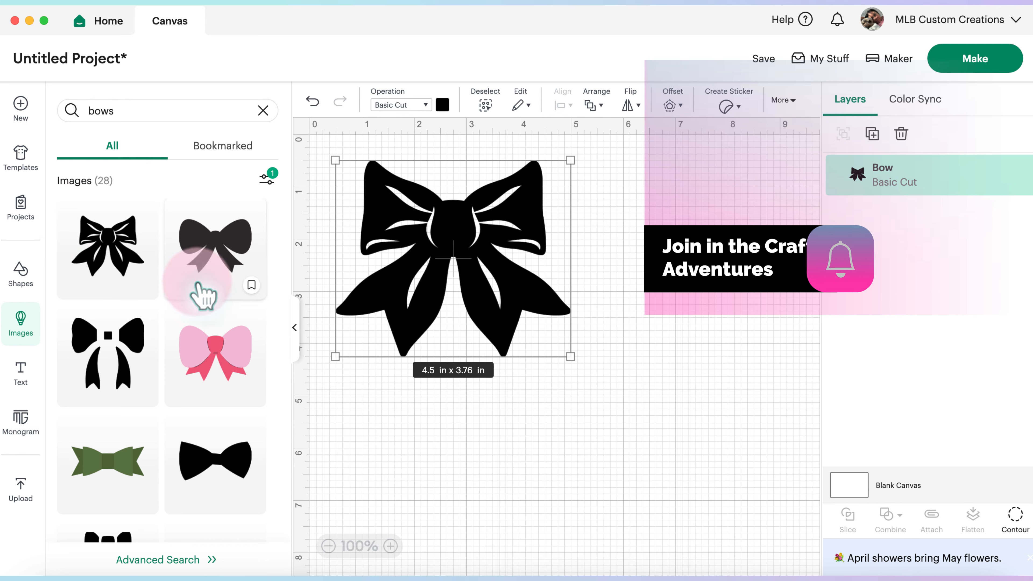
key("super+z")
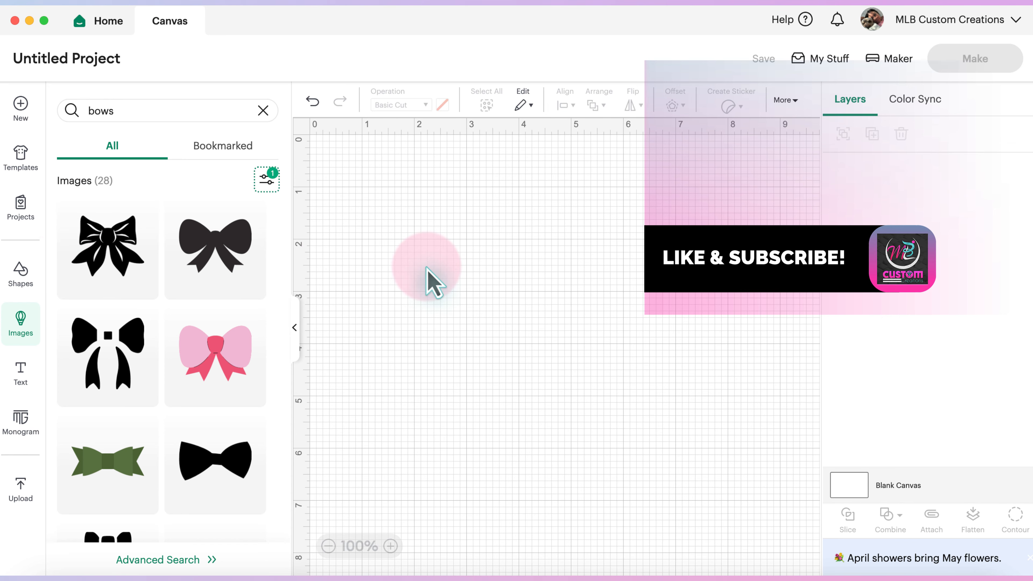
scroll(206, 388, "down", 10)
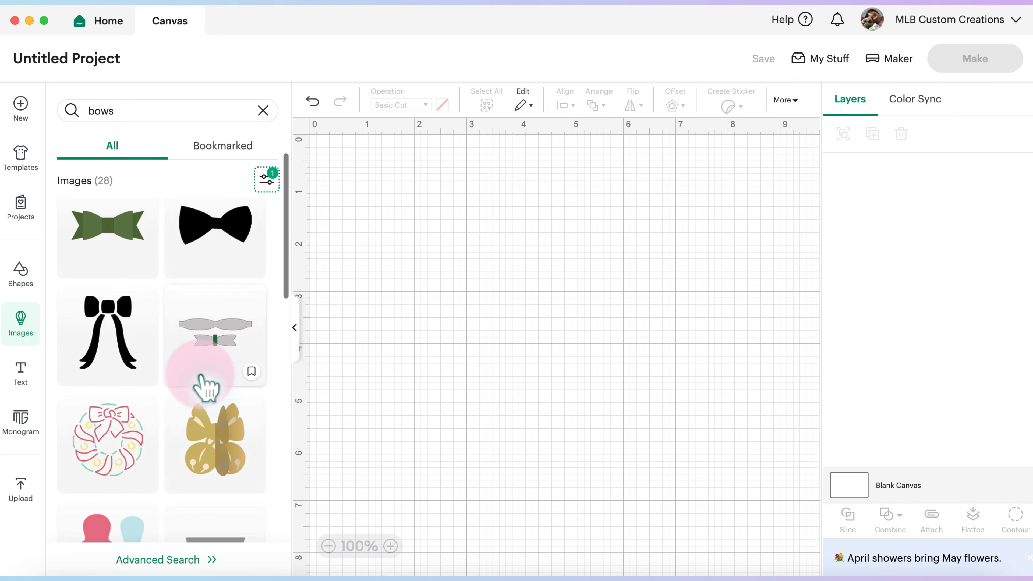
scroll(206, 389, "down", 10)
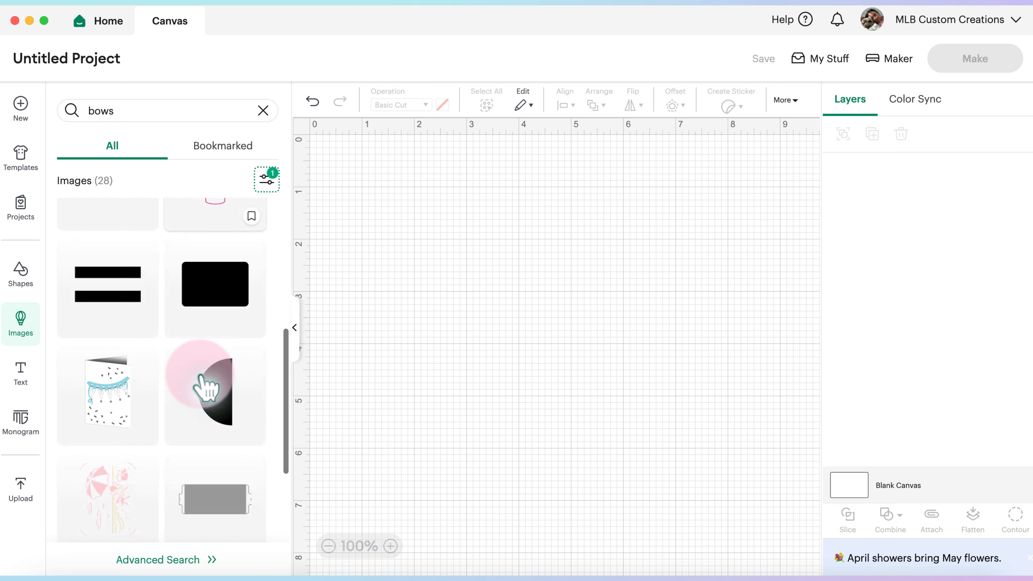
scroll(206, 389, "down", 4)
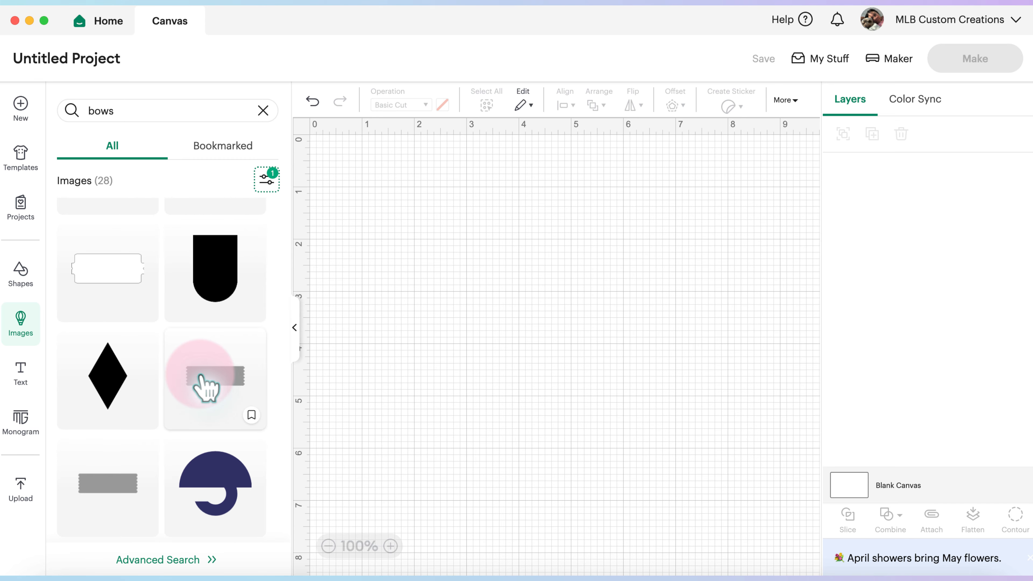
scroll(207, 389, "up", 10)
scroll(206, 389, "up", 8)
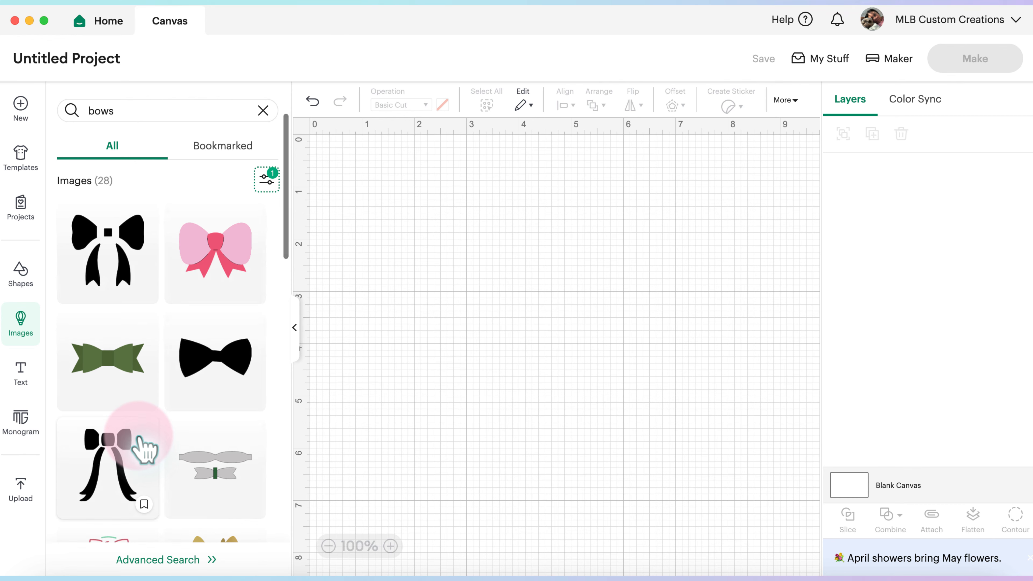
scroll(140, 446, "up", 3)
scroll(140, 445, "up", 1)
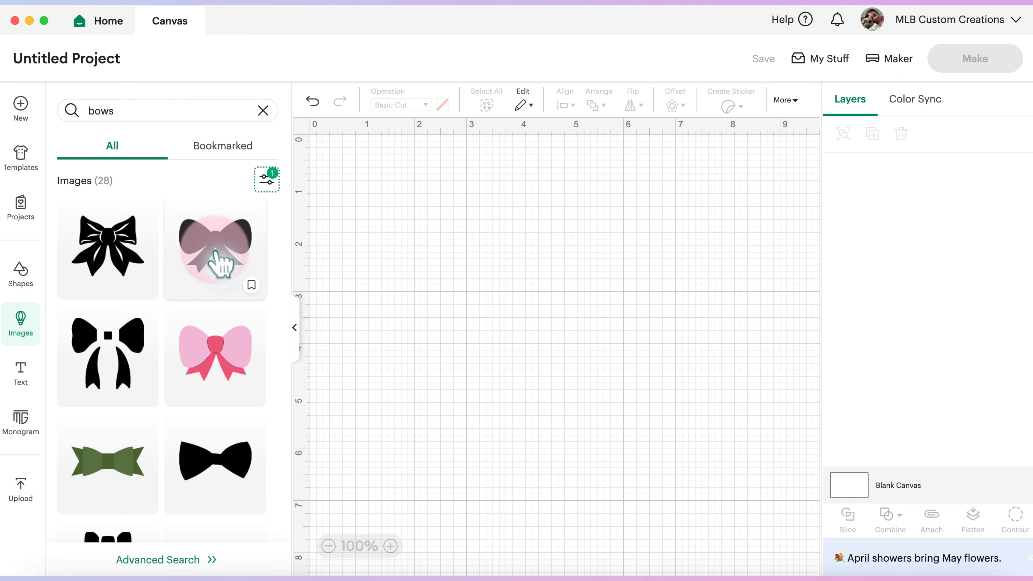
- Place the solid dark bow image near the middle of the canvas and recolour it light salmon pink
left_click(219, 260)
left_click_drag(443, 203, 558, 281)
left_click(443, 105)
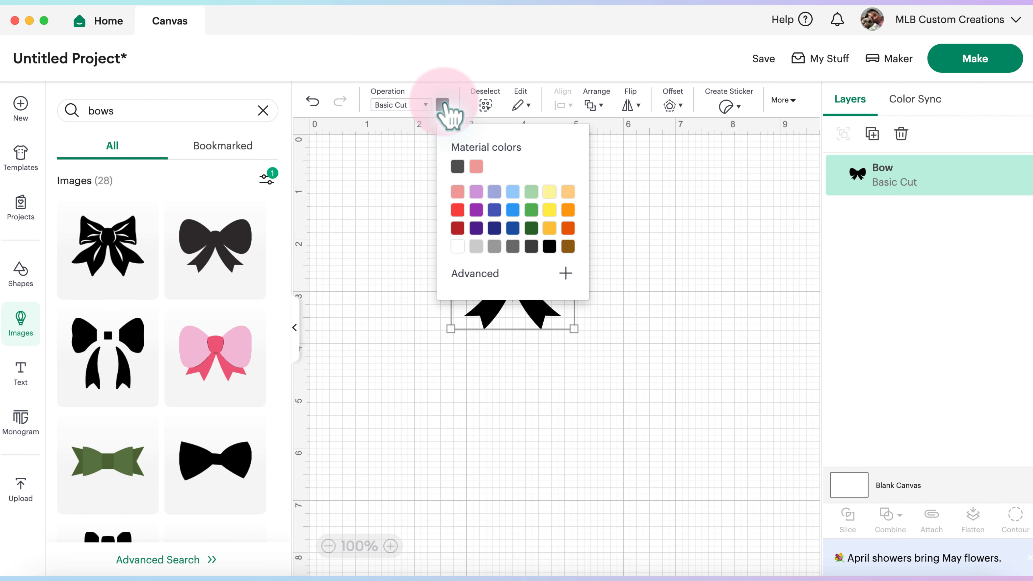
left_click(458, 192)
left_click(567, 389)
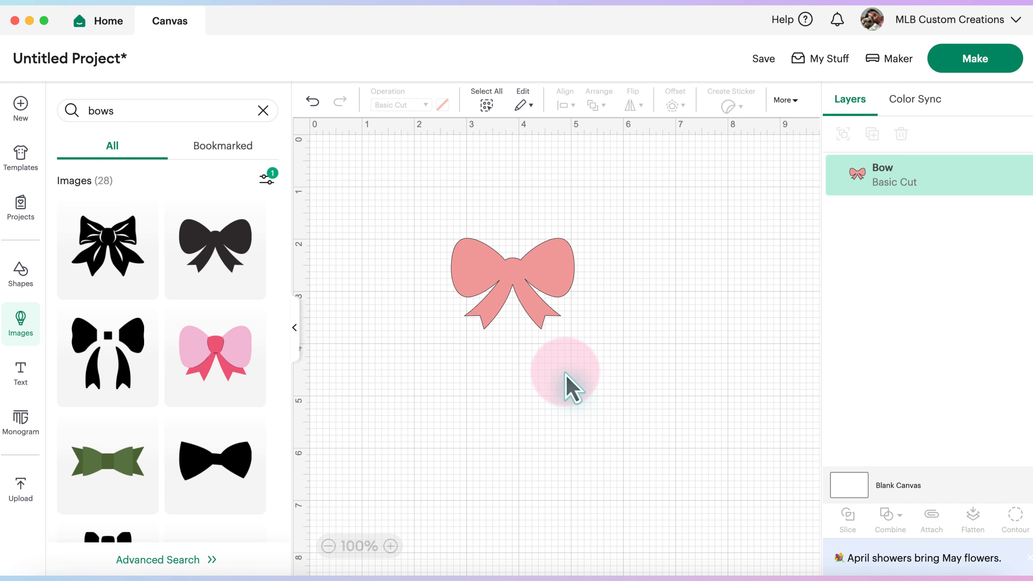
- Enlarge the pink bow to about 5.27 by 3.89 in and centre it on the widened canvas
left_click(528, 288)
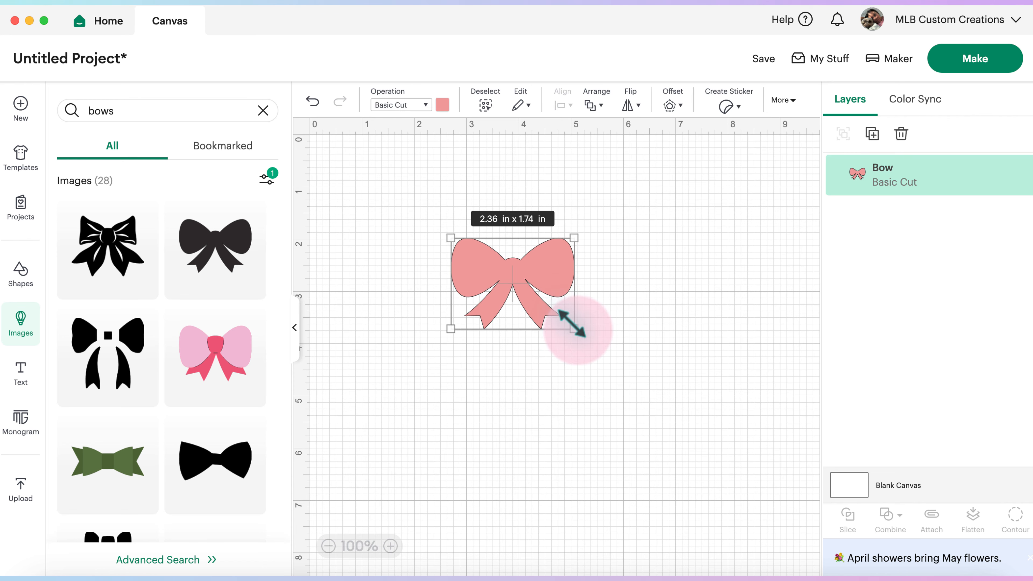
left_click_drag(569, 326, 692, 438)
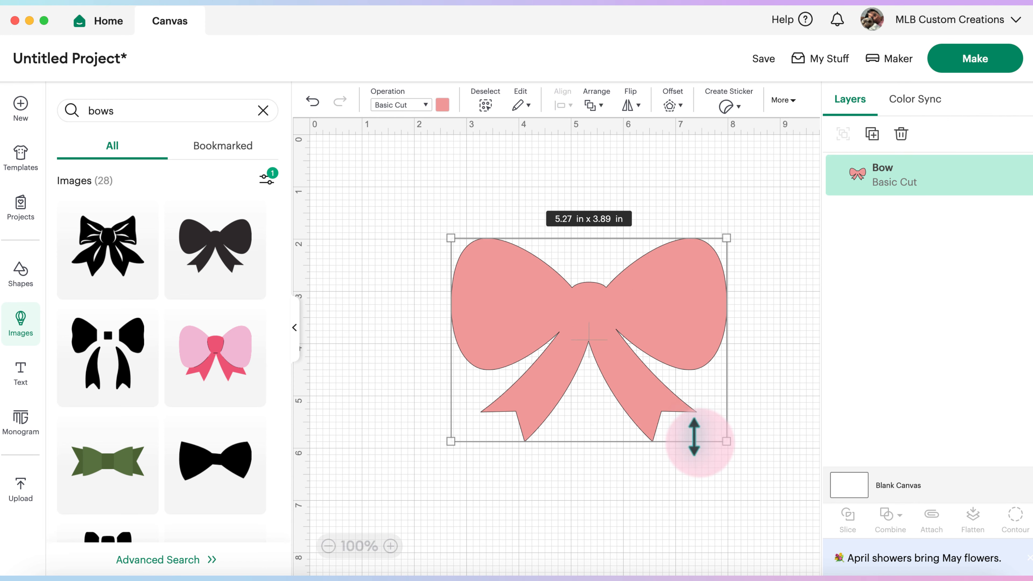
left_click(295, 330)
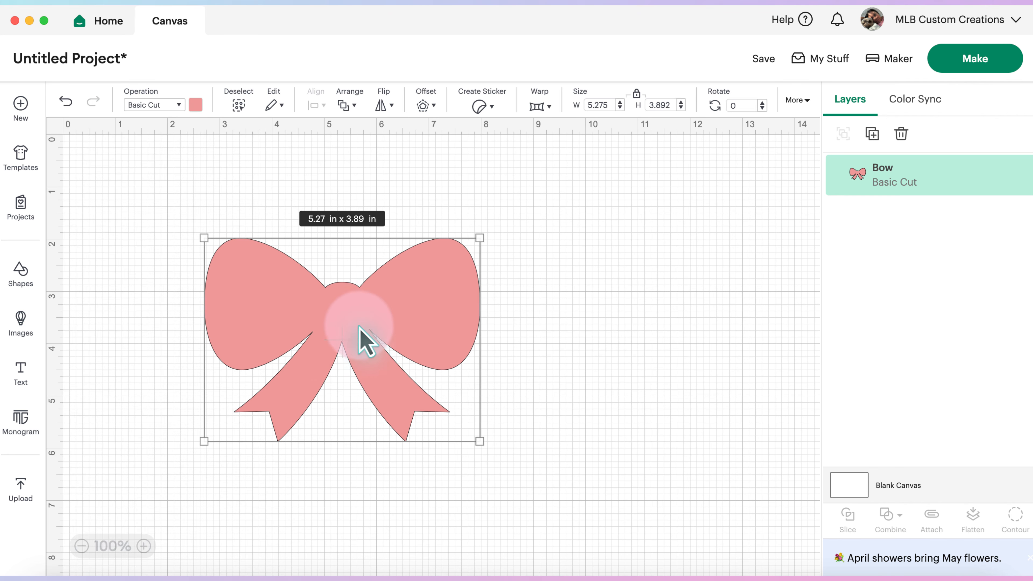
left_click_drag(391, 337, 466, 297)
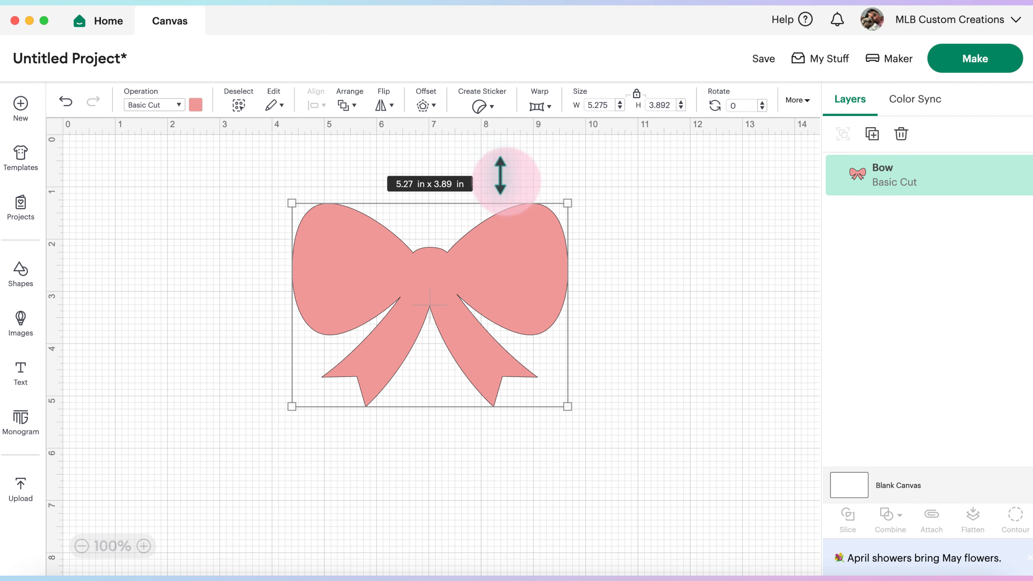
left_click(606, 297)
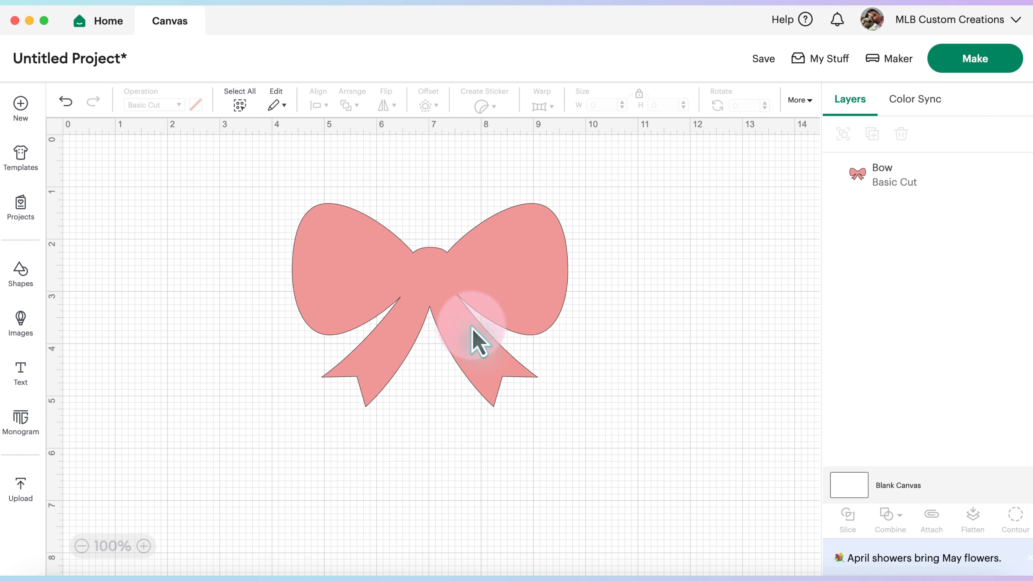
- Start an Offset on the bow, trying a distance of 0.625 in and reducing it to 0.194 in
left_click(554, 238)
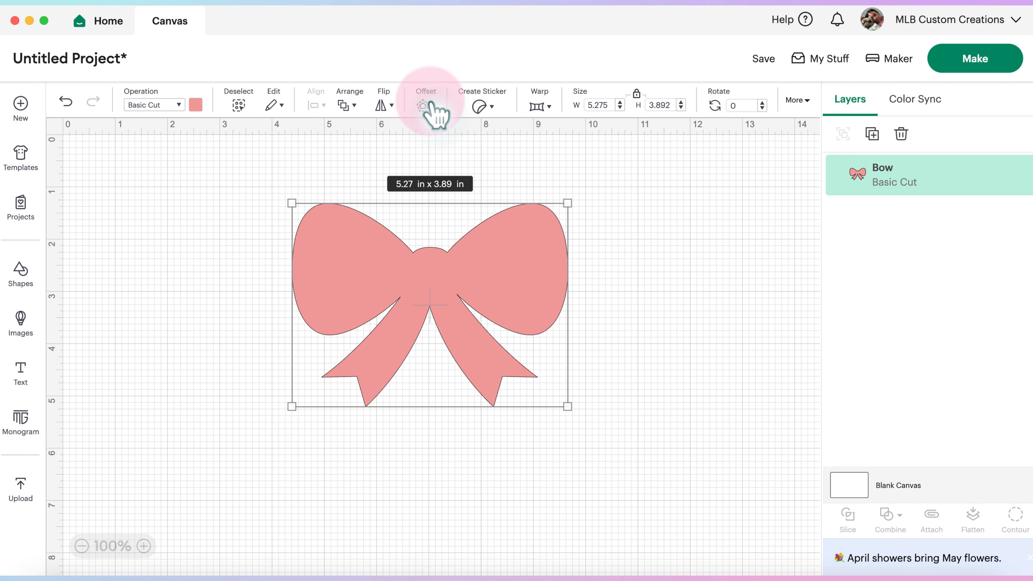
left_click(423, 106)
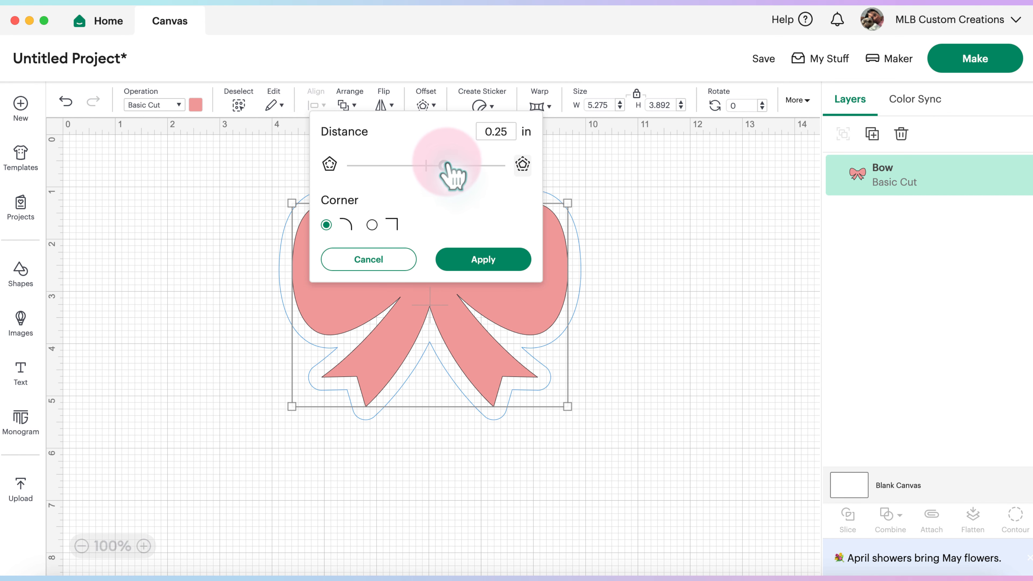
left_click_drag(444, 165, 472, 166)
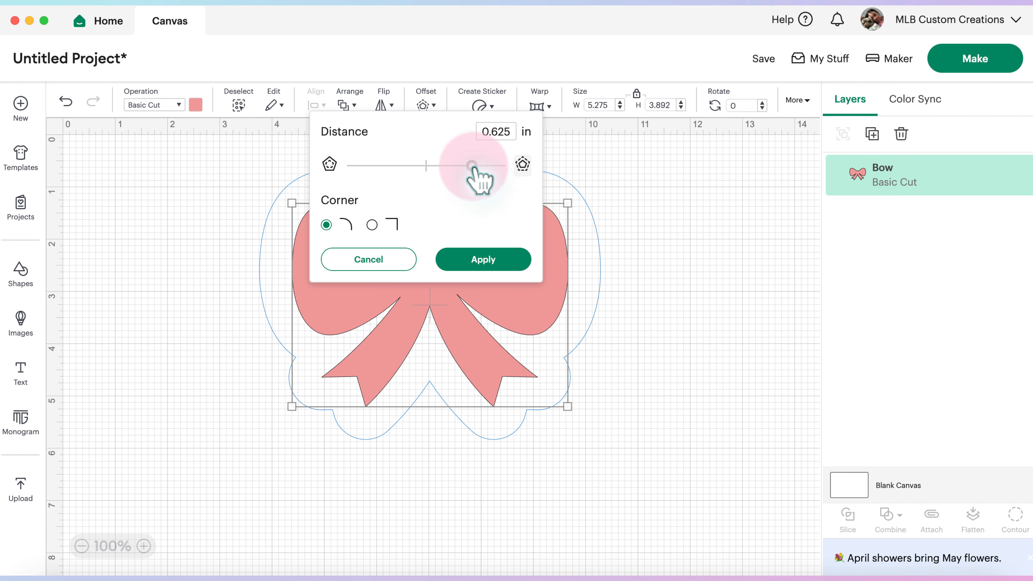
left_click_drag(471, 165, 440, 165)
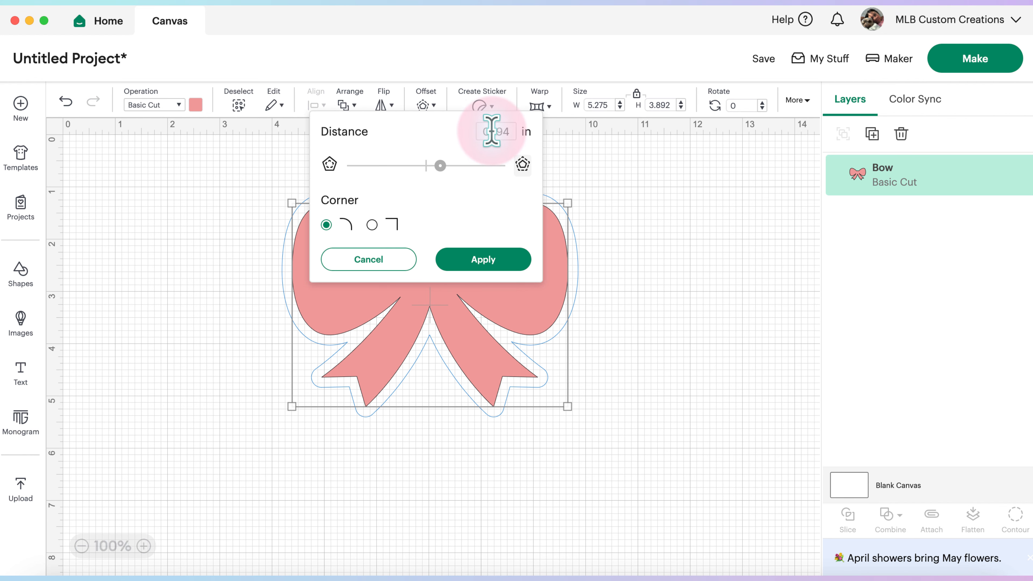
- Enter an offset distance of 0.05 in, preview square corners, and apply the bow's offset with rounded corners
left_click_drag(491, 131, 524, 129)
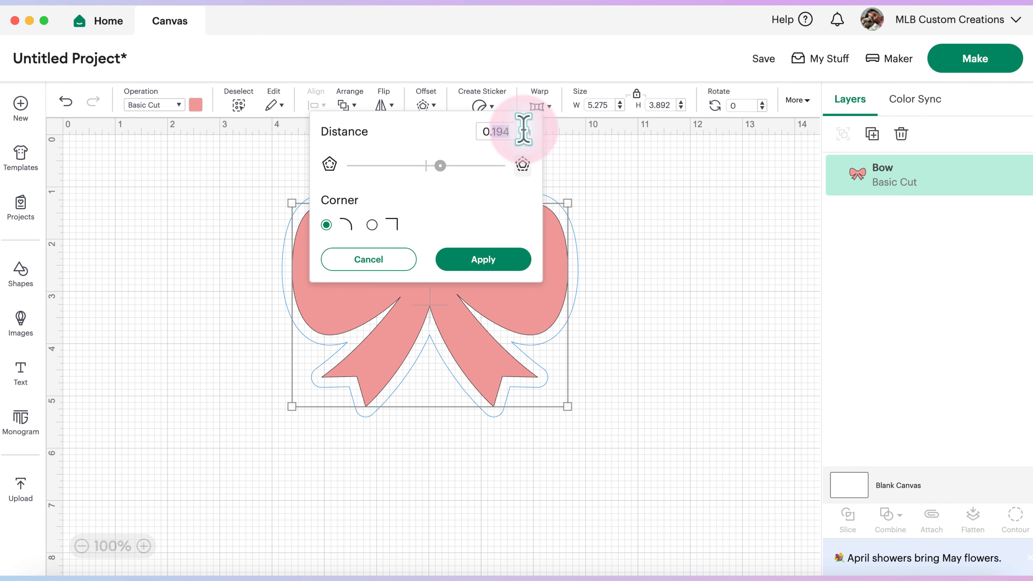
key("BackSpace")
type("0")
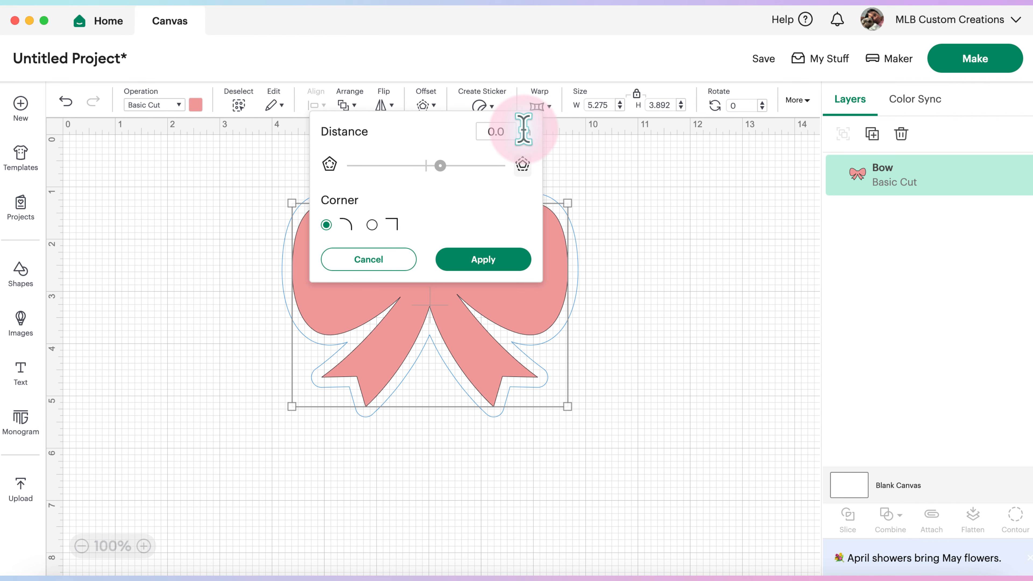
type("5")
key("Tab")
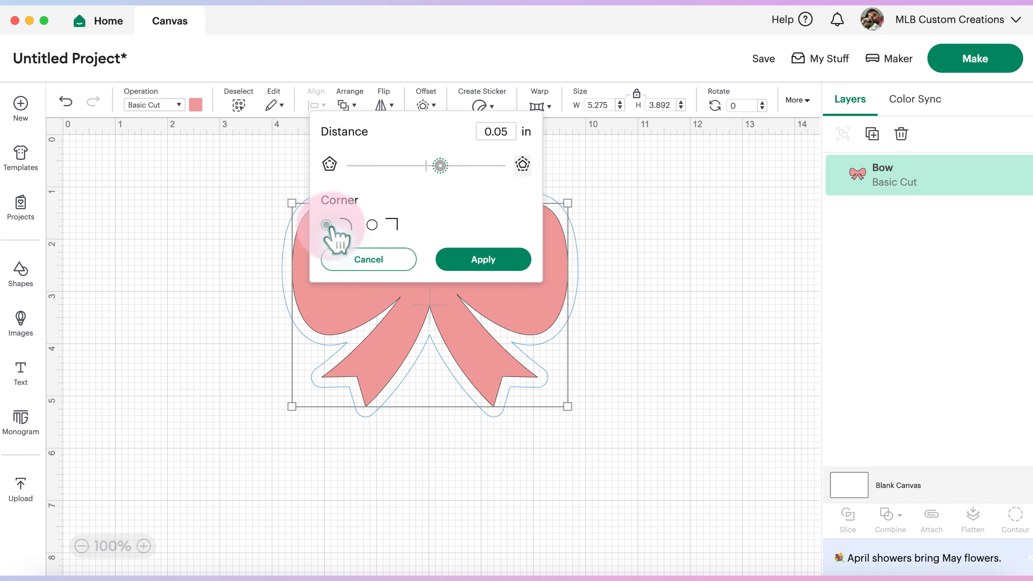
left_click(371, 225)
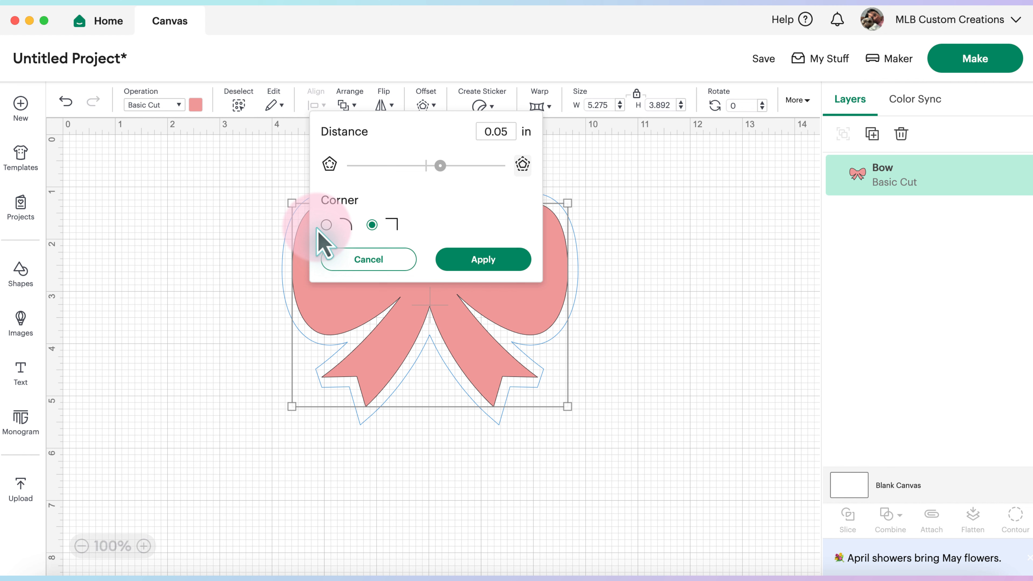
left_click(327, 225)
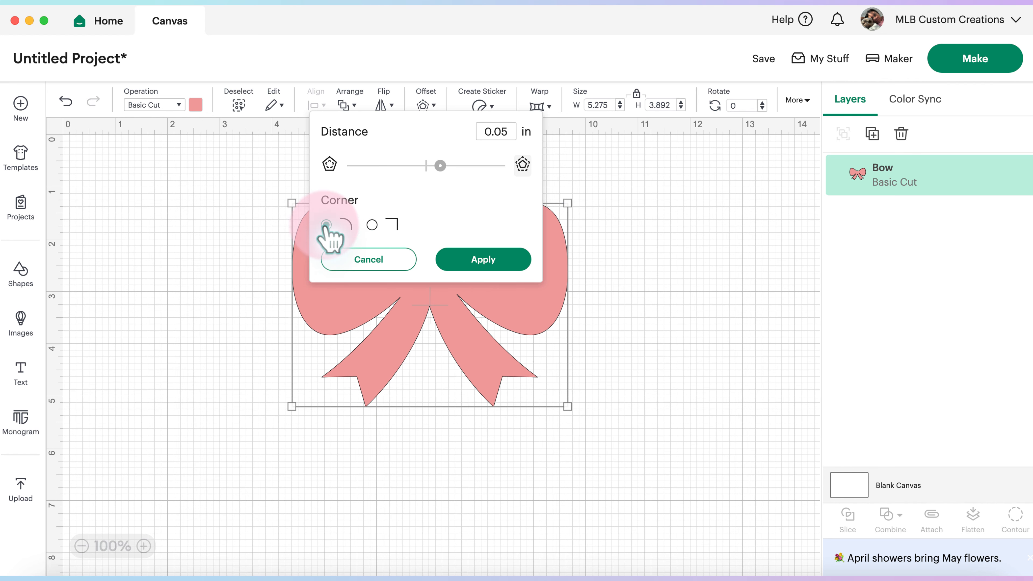
left_click(441, 259)
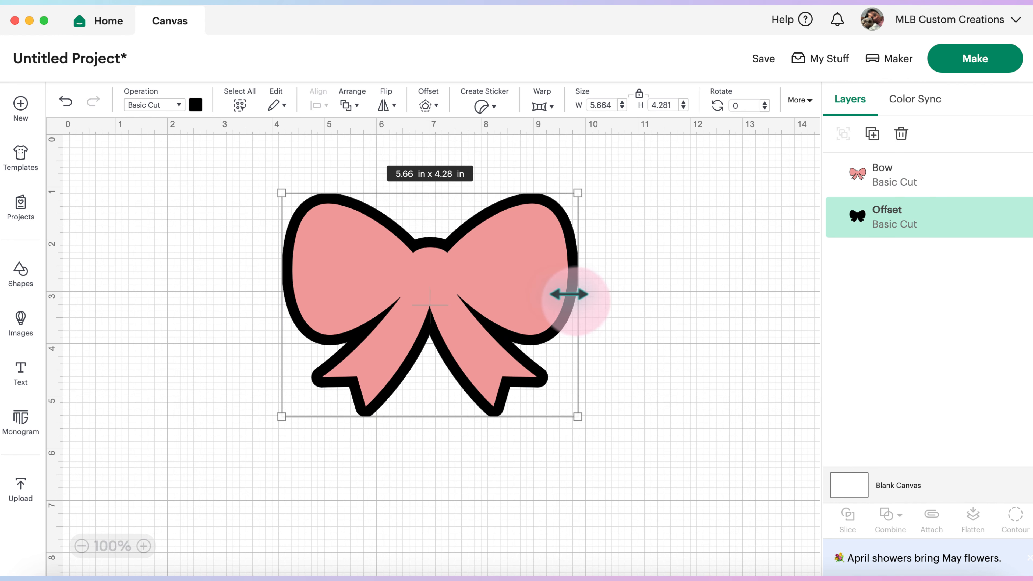
- Flatten the bow and its offset into one Print Then Cut layer, and delete the flattened bow from the canvas
left_click_drag(634, 432, 217, 266)
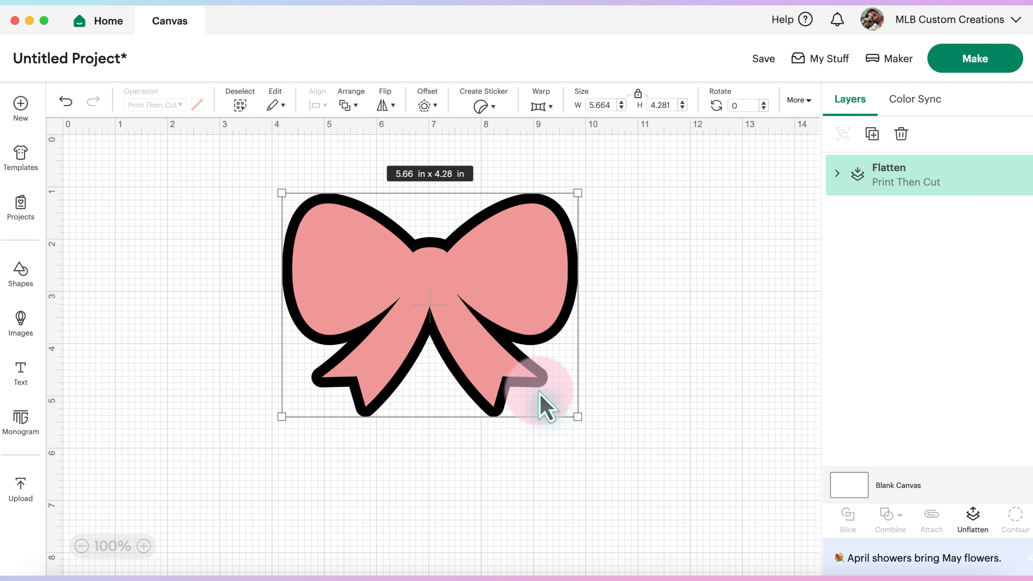
left_click(618, 344)
left_click_drag(533, 300, 390, 278)
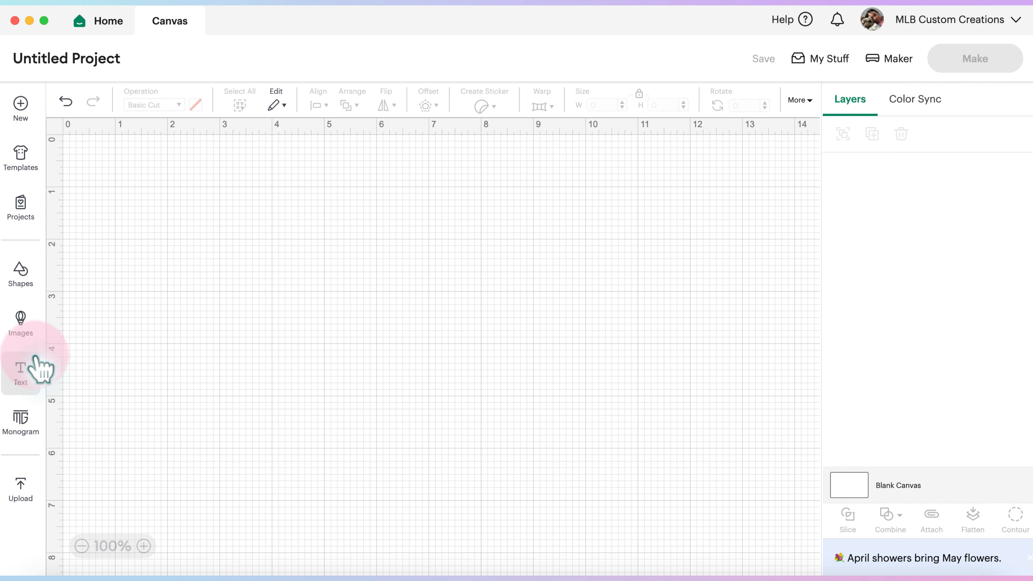
- Add a text object reading "thin text example" to the empty canvas
left_click(25, 388)
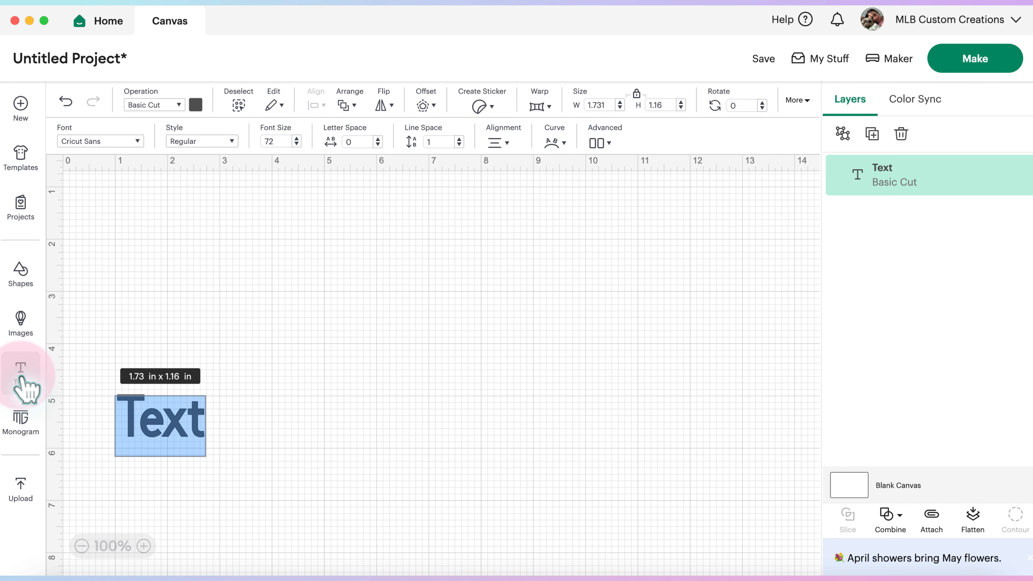
type("th")
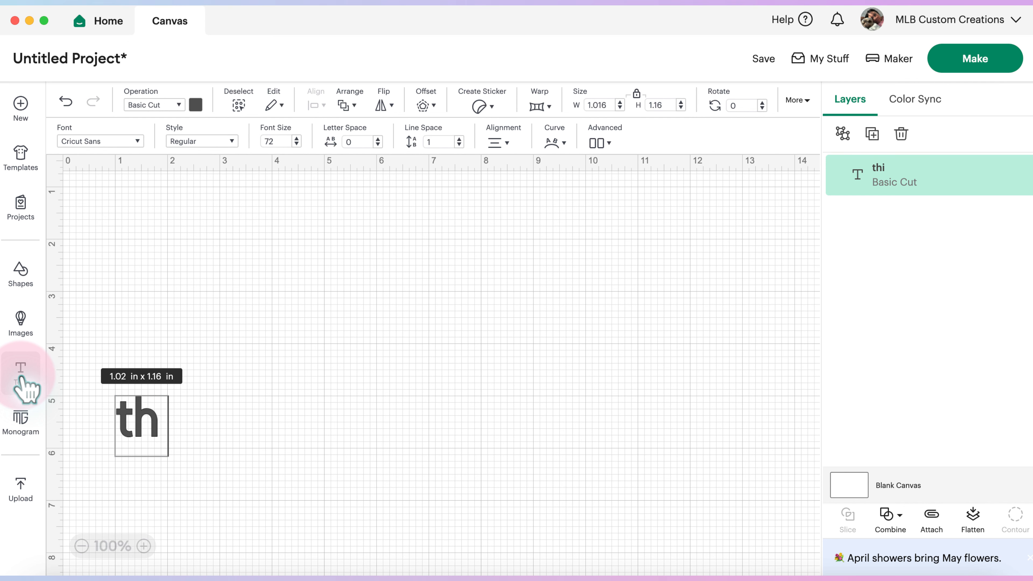
type("in text example")
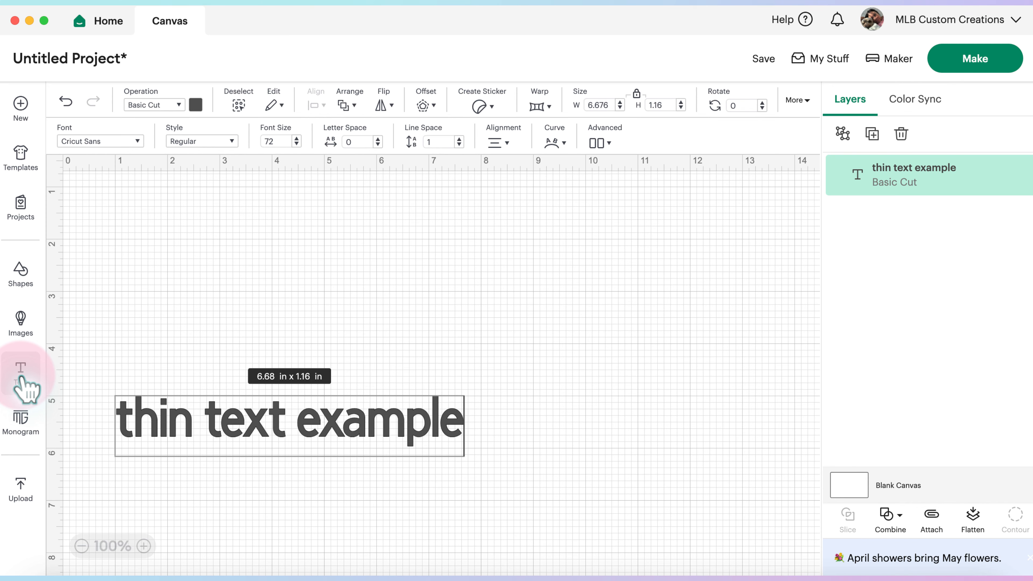
- Try the Amertha font on the "thin text example" text, and change it to Hey Marilyn
left_click(115, 142)
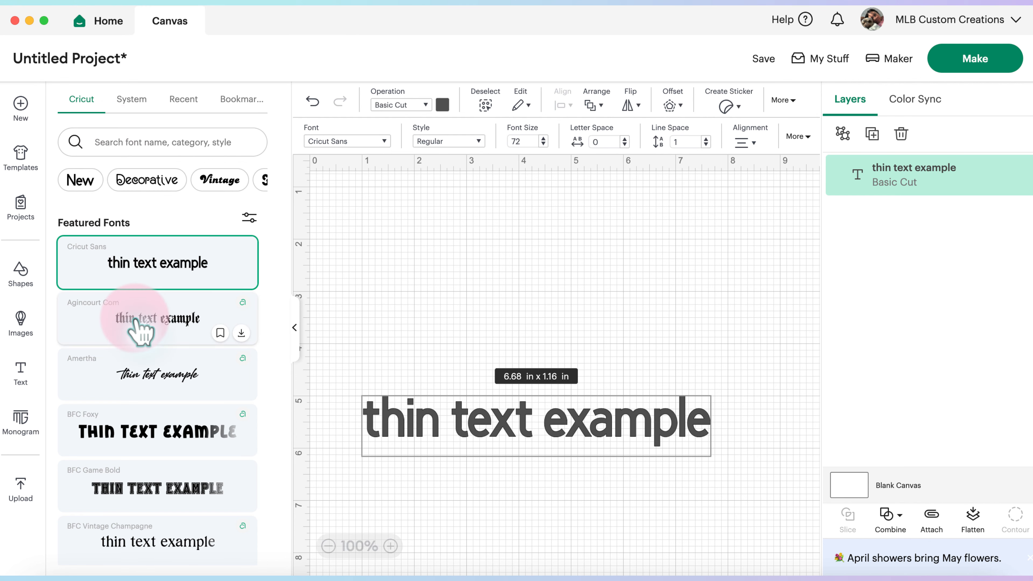
left_click(135, 376)
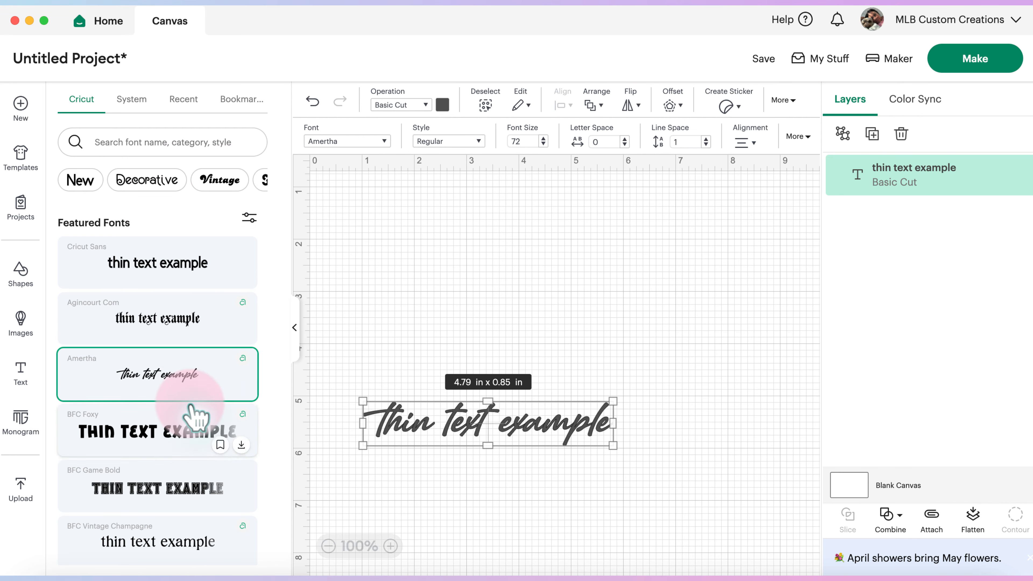
scroll(197, 411, "down", 6)
scroll(197, 413, "down", 3)
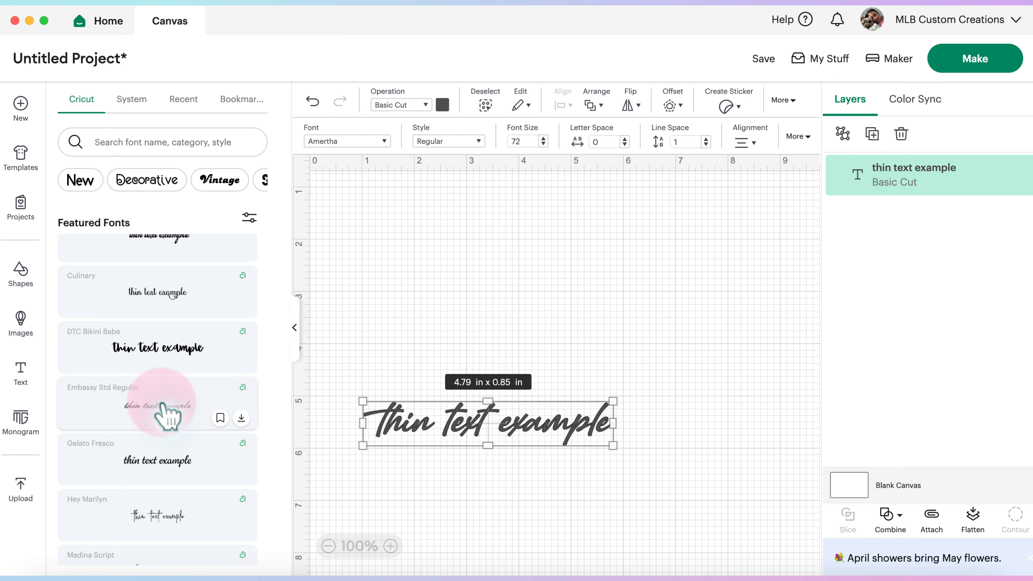
left_click(138, 516)
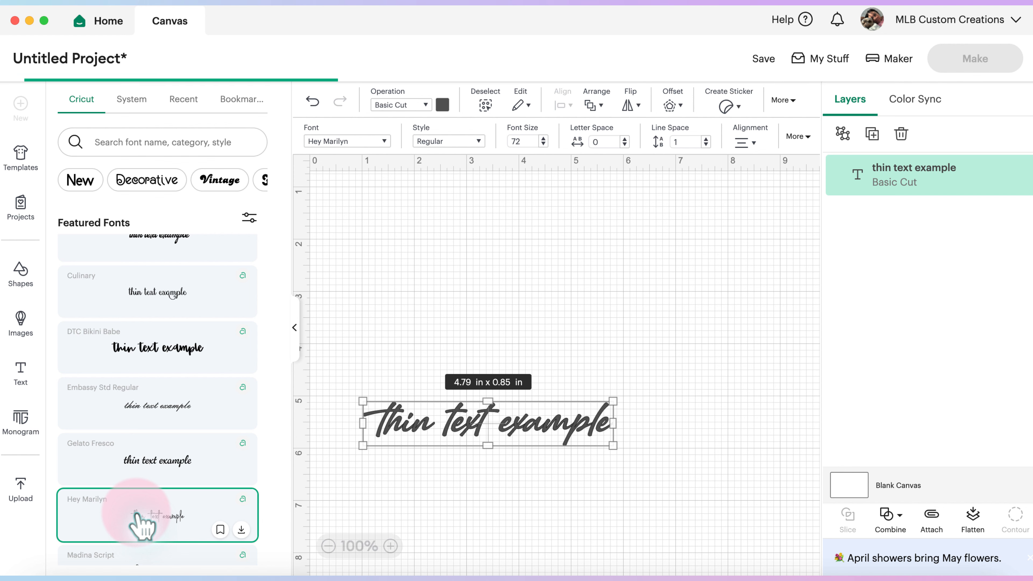
- Enlarge the text to about 10.09 by 2.56 in and reposition it near the middle of the canvas
left_click_drag(403, 413, 431, 321)
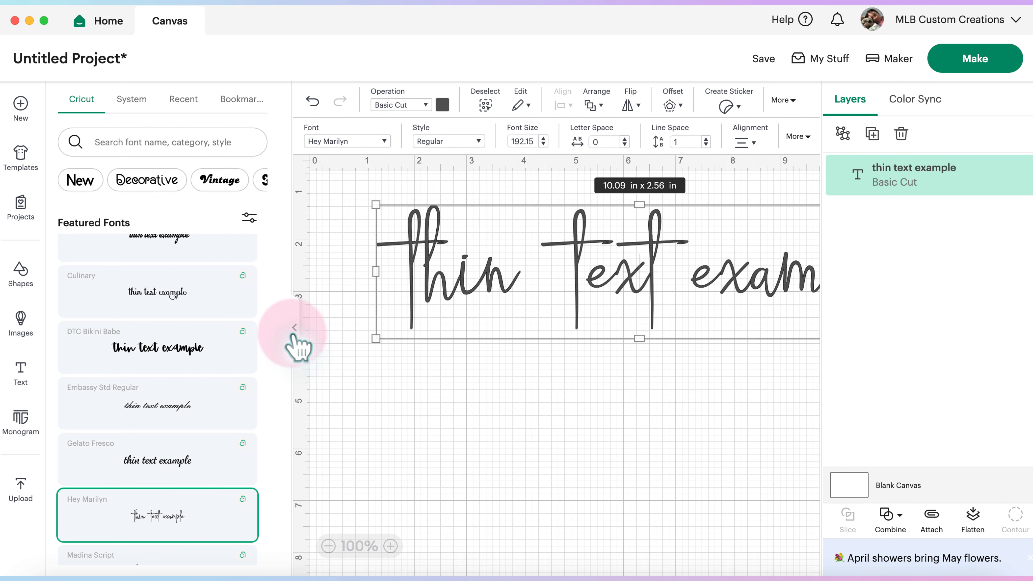
left_click(293, 326)
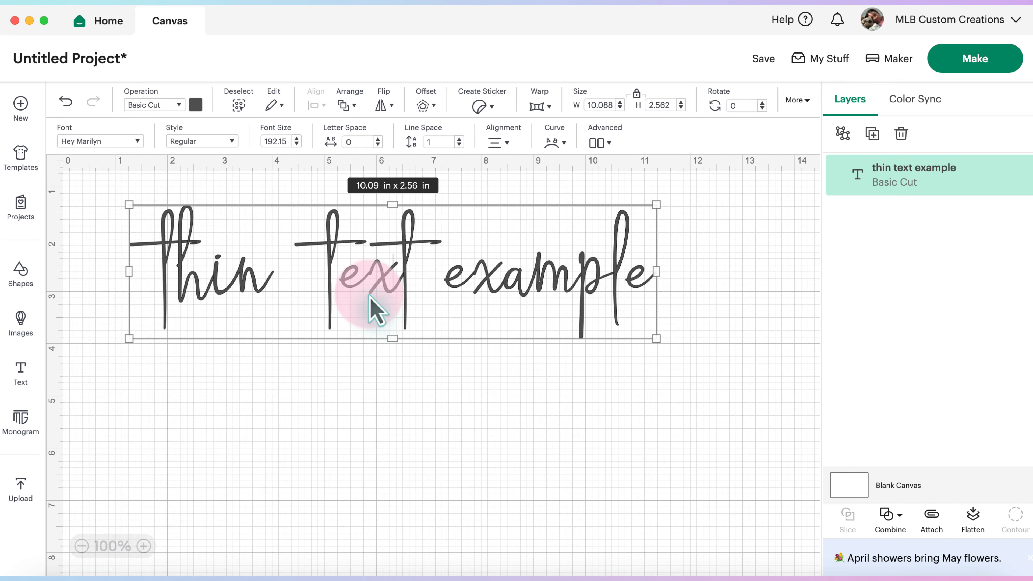
left_click_drag(388, 295, 399, 315)
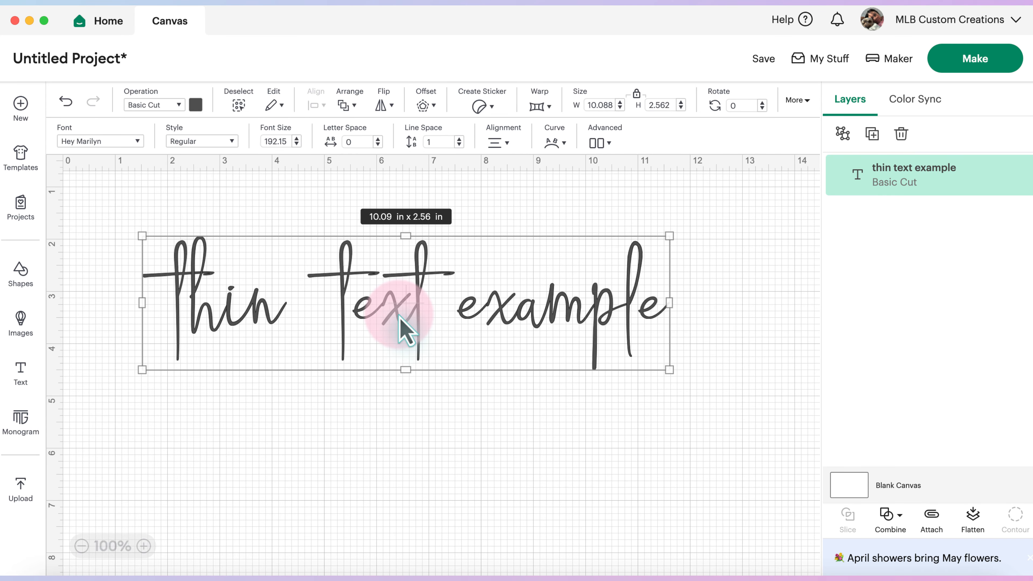
- Apply a 0.03 in offset with rounded corners and welded offsets to the thin text
left_click(357, 143)
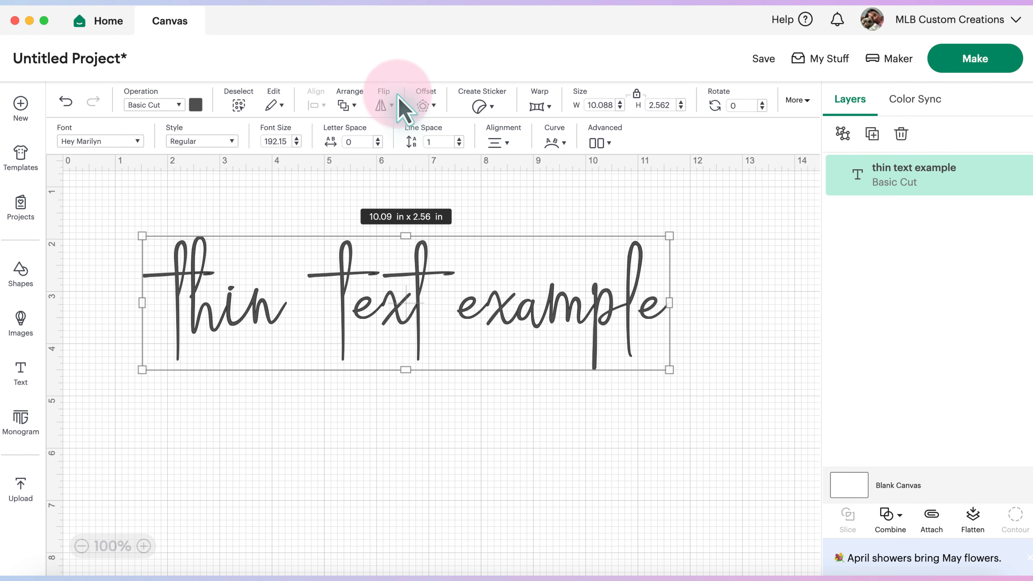
left_click(425, 107)
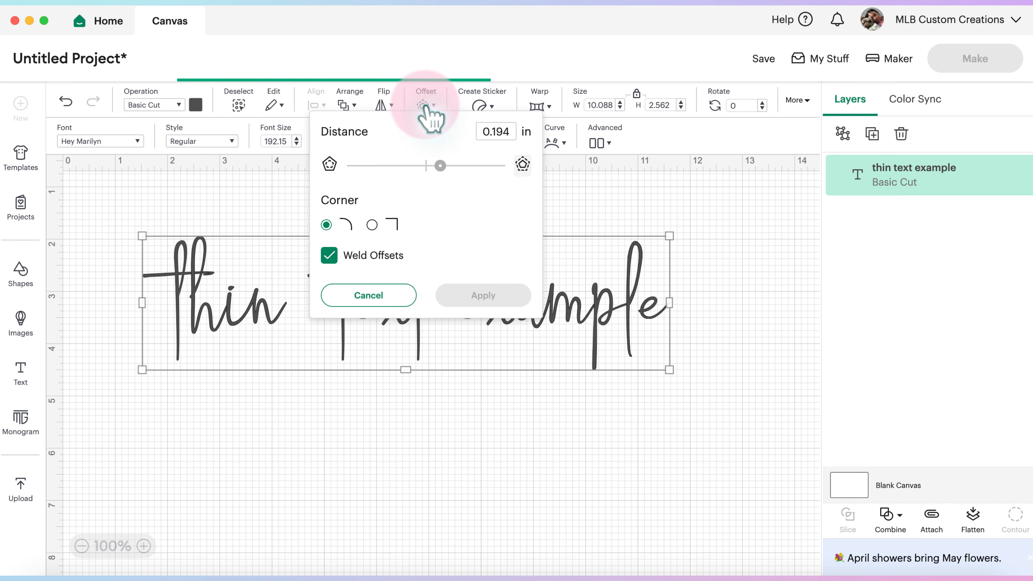
left_click_drag(493, 132, 523, 130)
type("0")
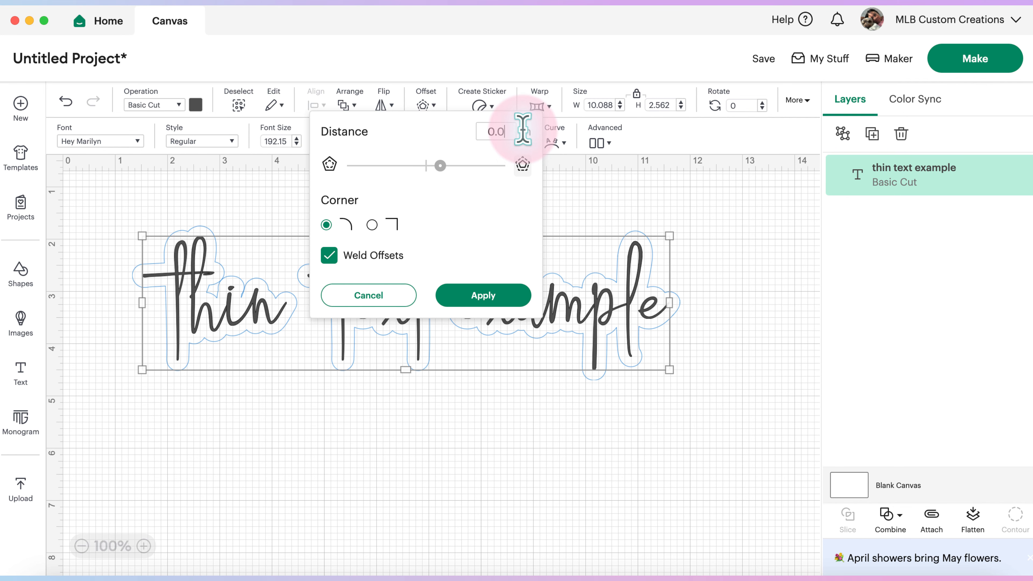
type("3")
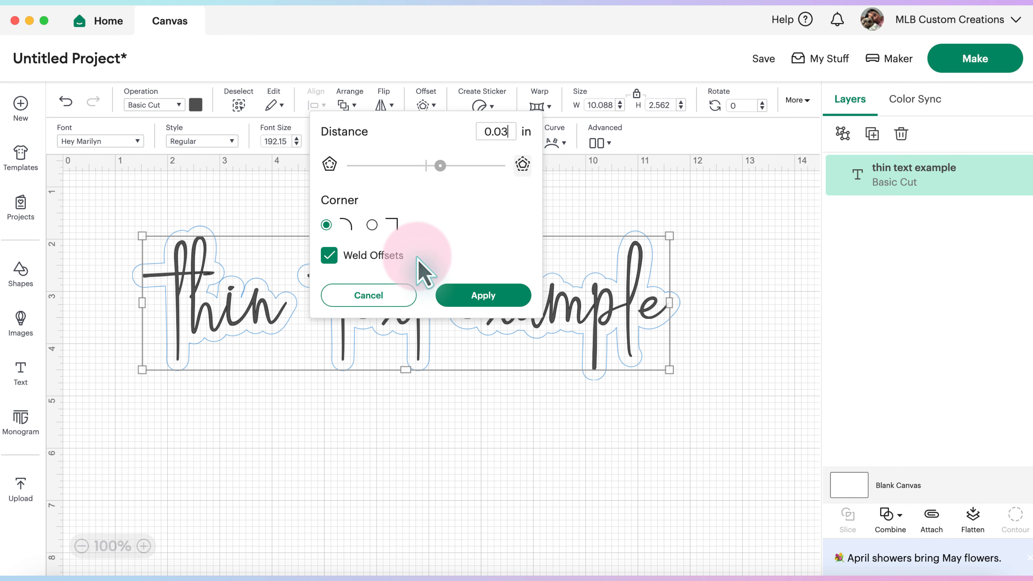
key("Tab")
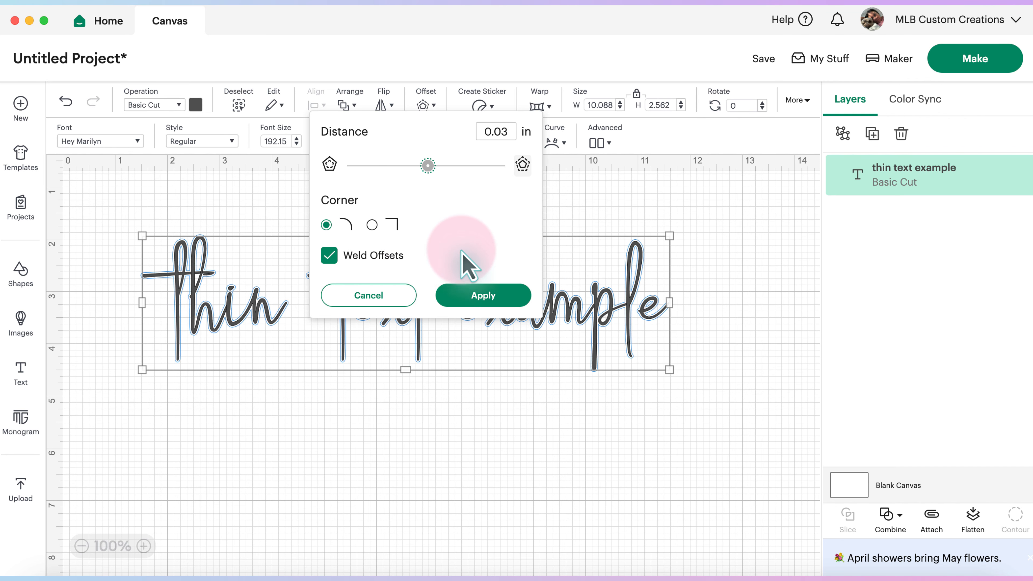
left_click(480, 296)
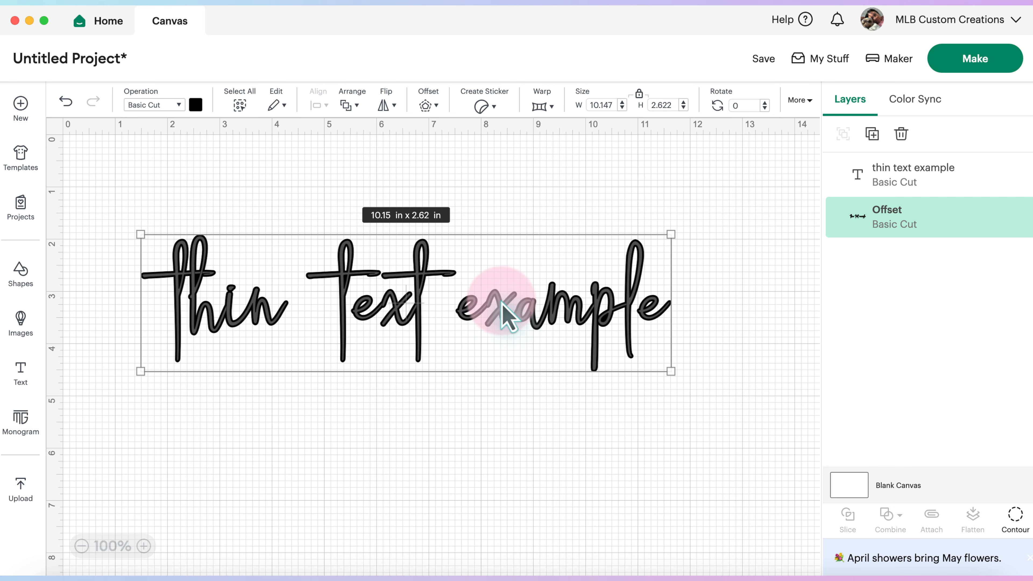
- Move the original text below its offset and recolor the offset light blue
left_click_drag(508, 315, 508, 468)
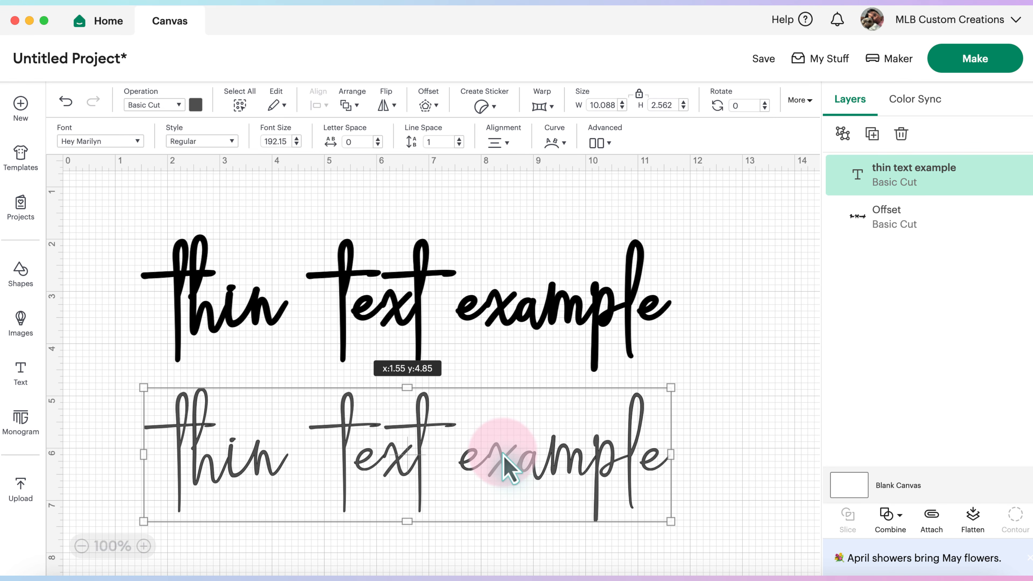
left_click(535, 313)
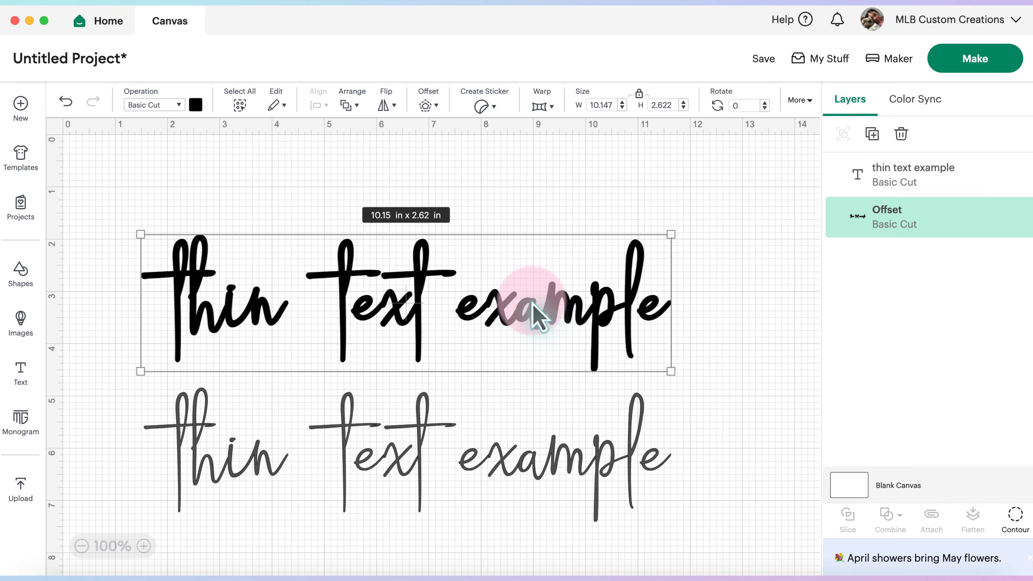
left_click(198, 106)
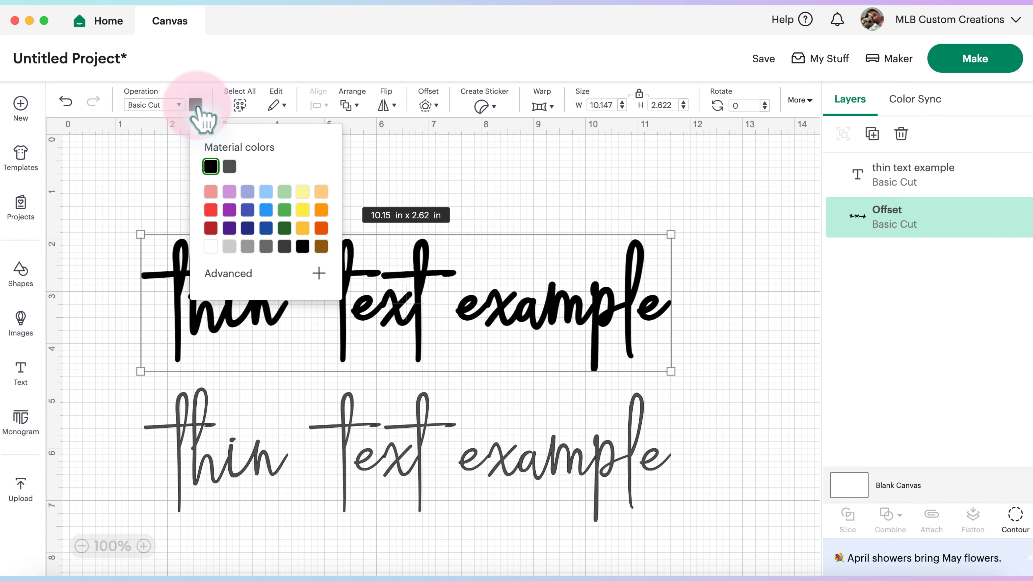
left_click(267, 195)
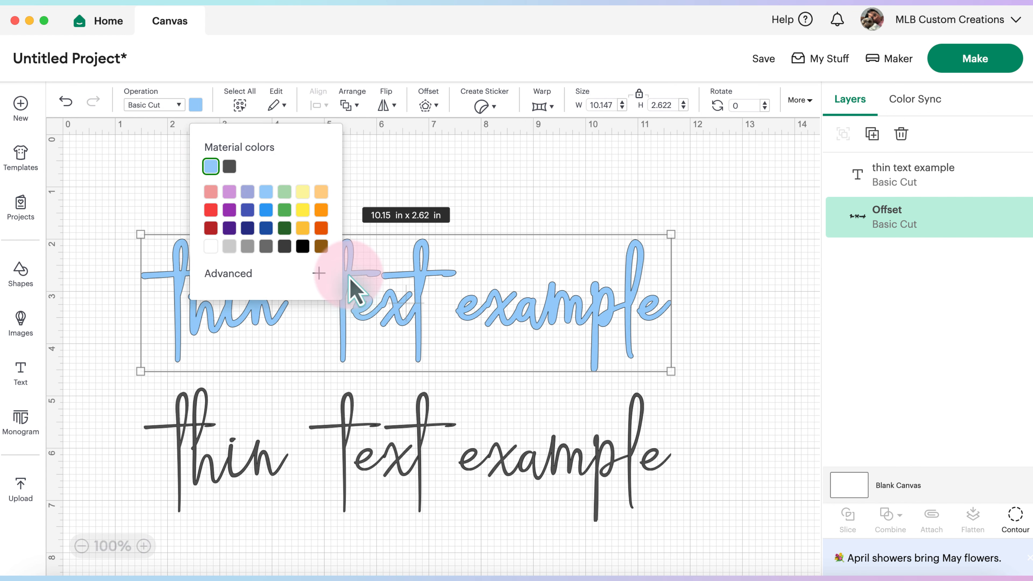
- Try deleting the original thin text to keep only the offset, and undo both the deletion and the color change
left_click(479, 460)
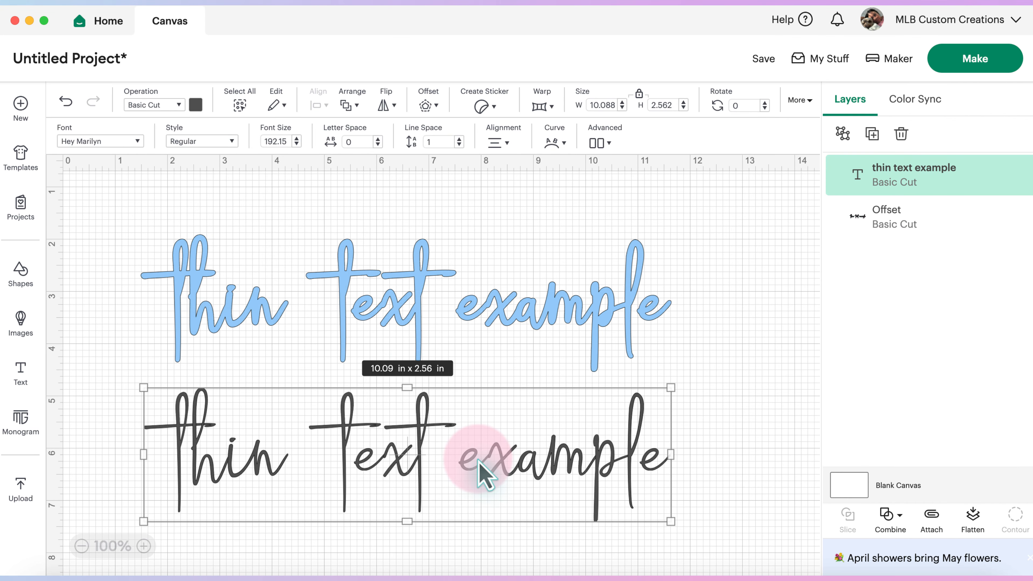
left_click(503, 313)
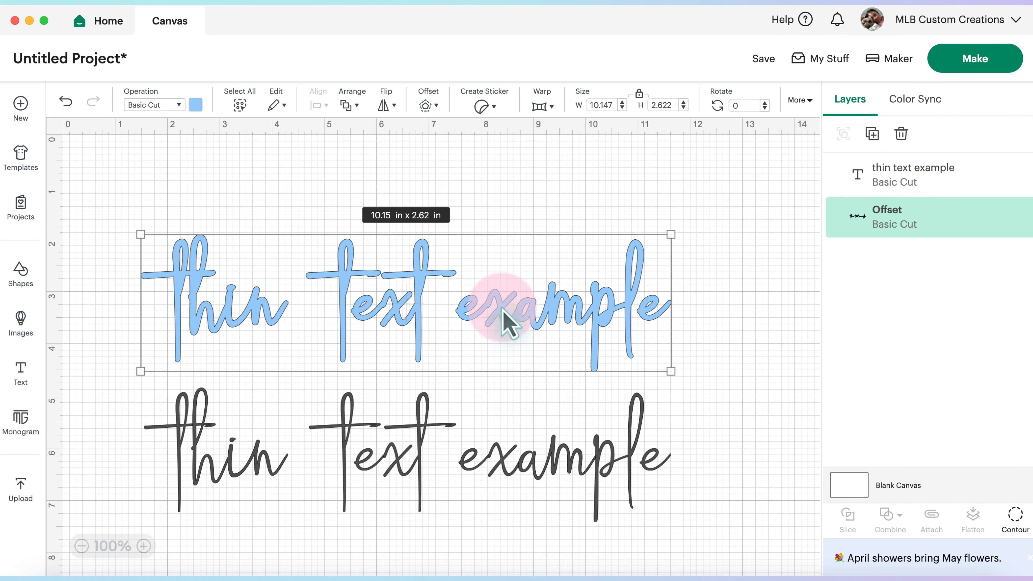
left_click(496, 448)
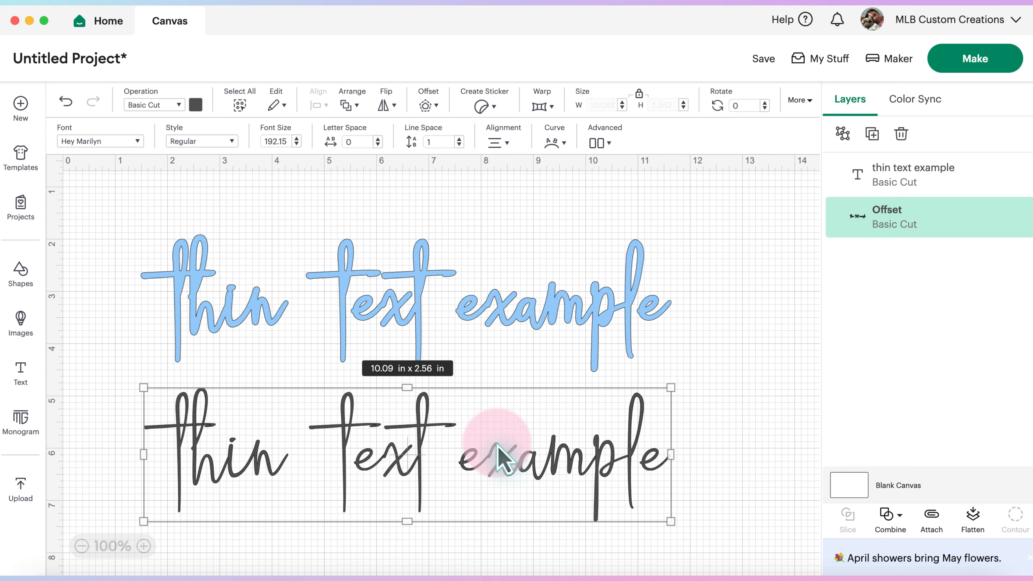
key("Delete")
left_click(503, 323)
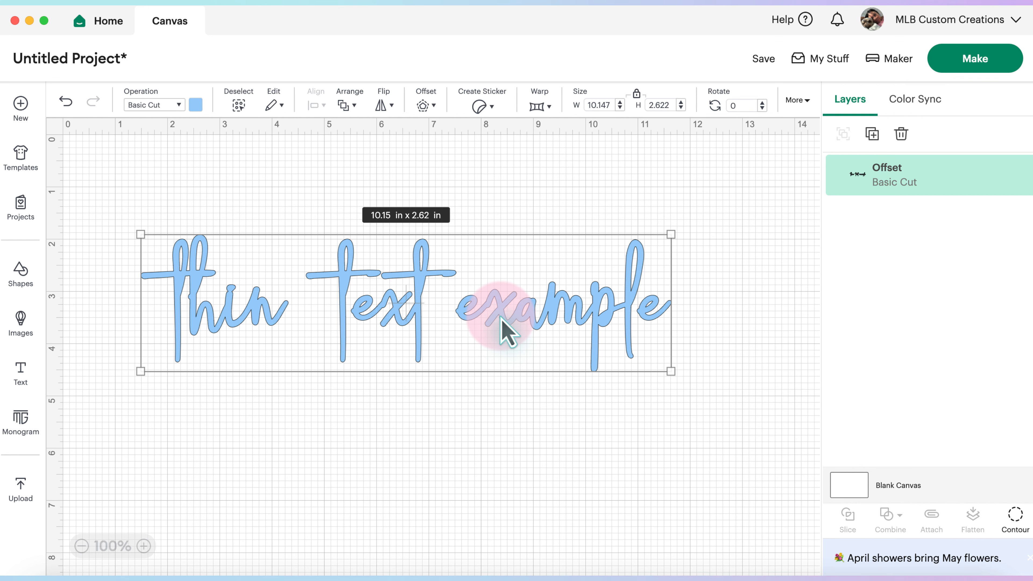
key("super+z")
key("super+z")
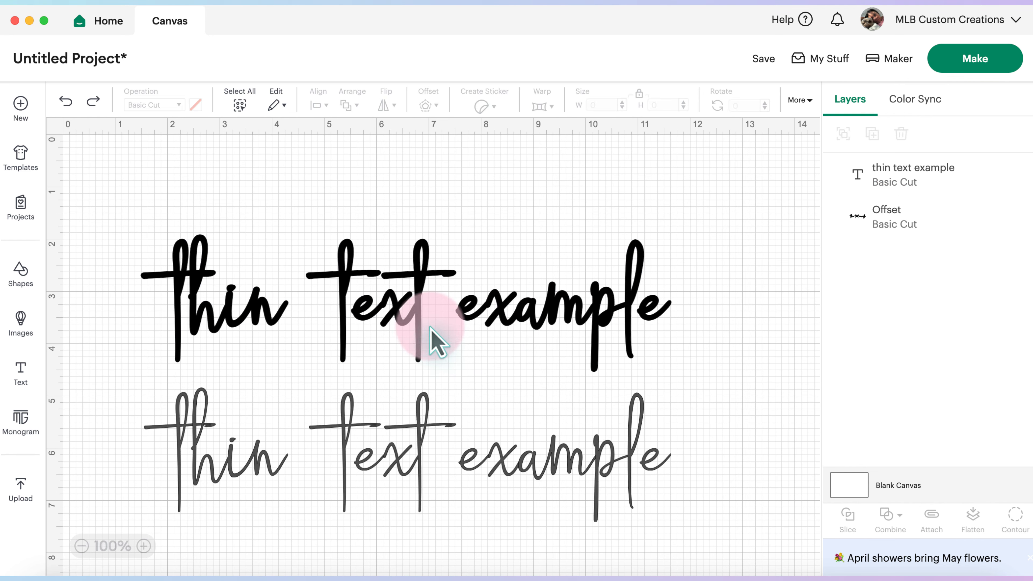
- Recolor the offset light blue and place the original thin text centered on top of it
left_click(423, 460)
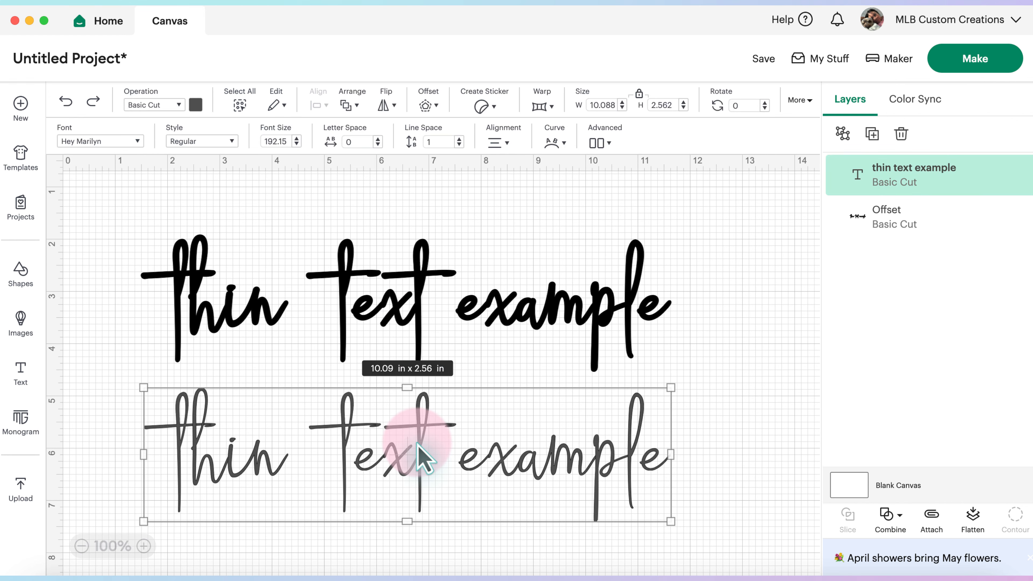
left_click(417, 322)
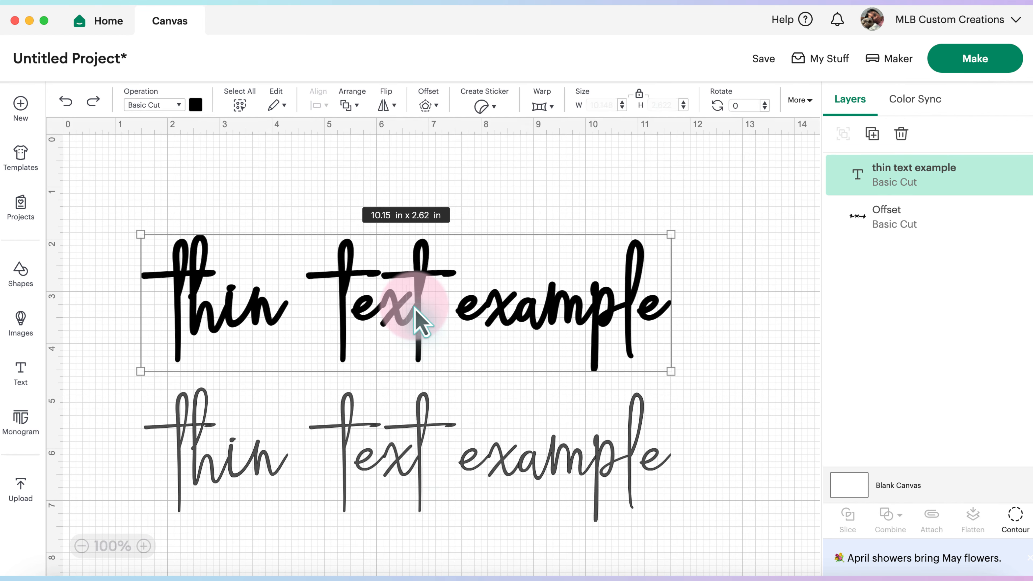
left_click(195, 104)
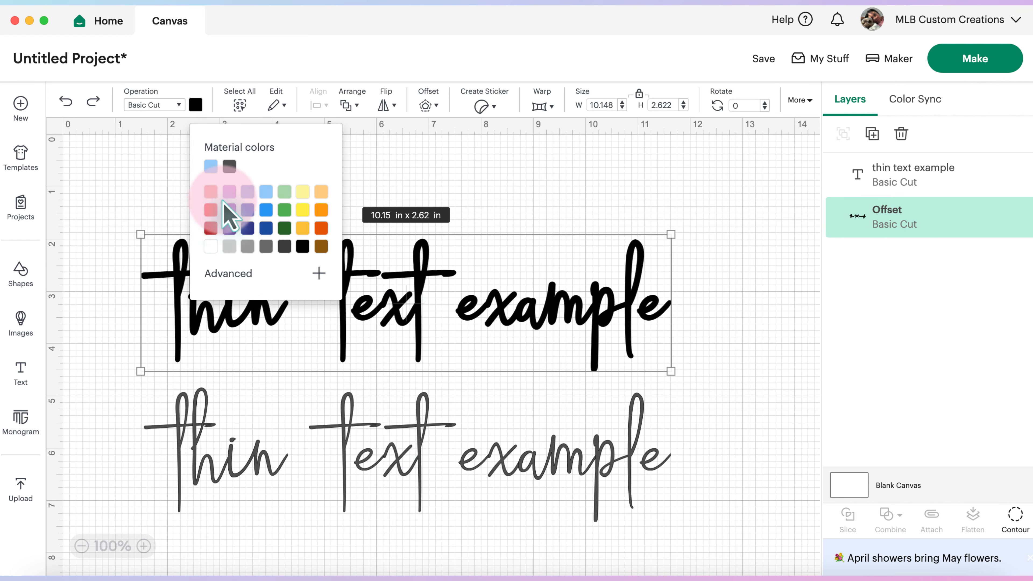
left_click(211, 166)
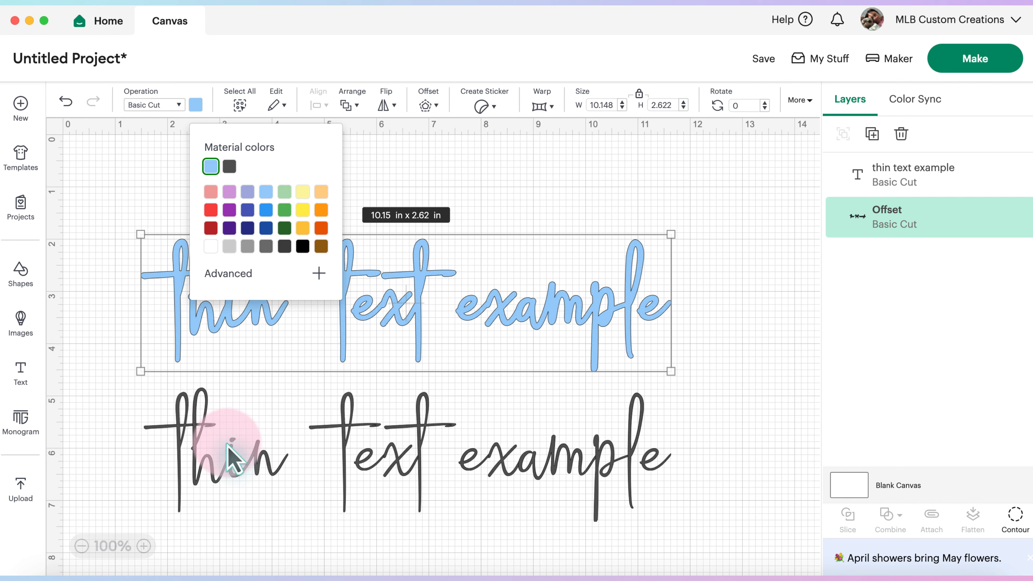
left_click(234, 461)
left_click_drag(234, 462, 229, 300)
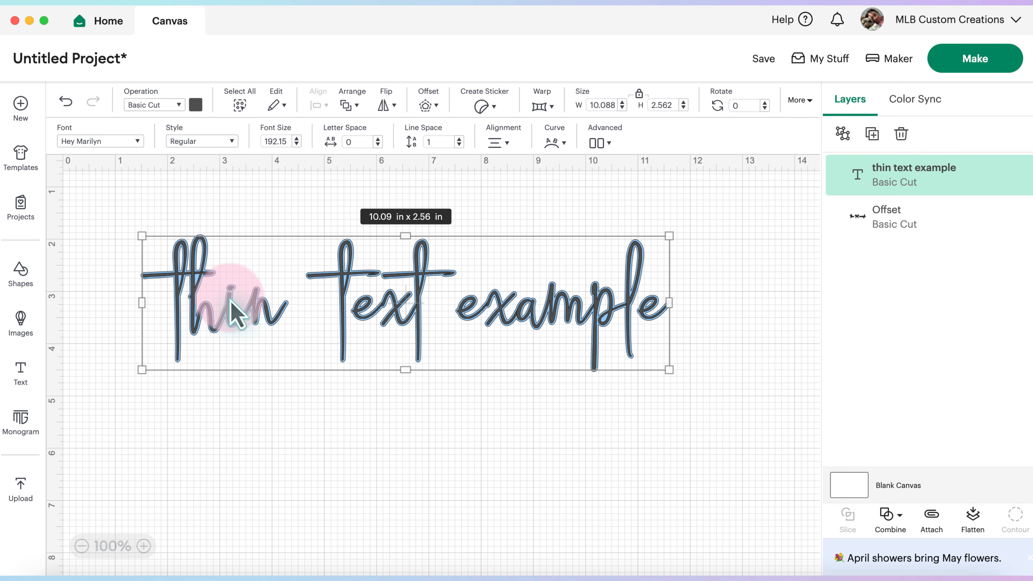
- Nudge the thin text slightly right and down over the blue offset to create a drop-shadow look
key("Right")
key("Right")
key("Right")
key("Right")
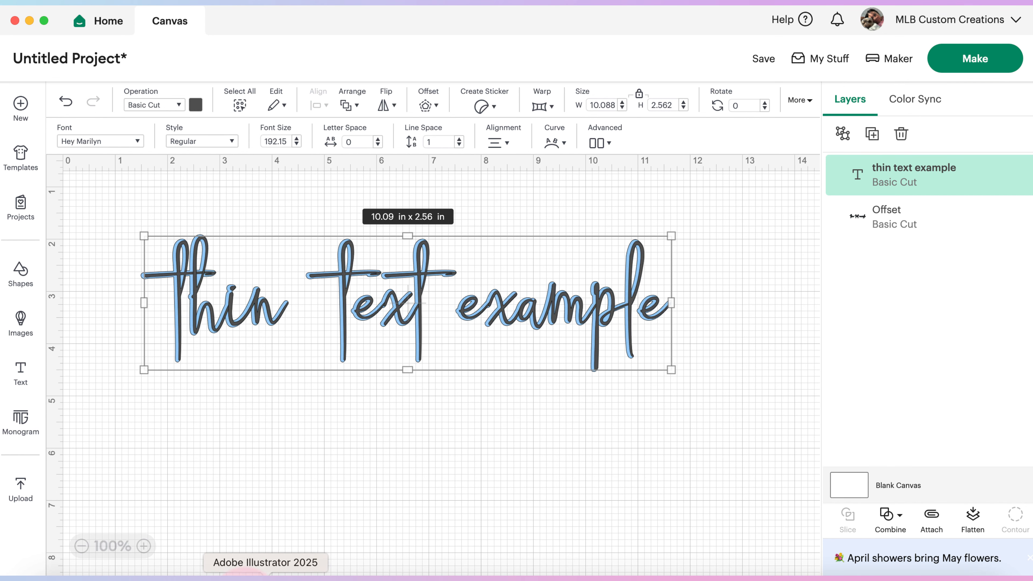
left_click(210, 321)
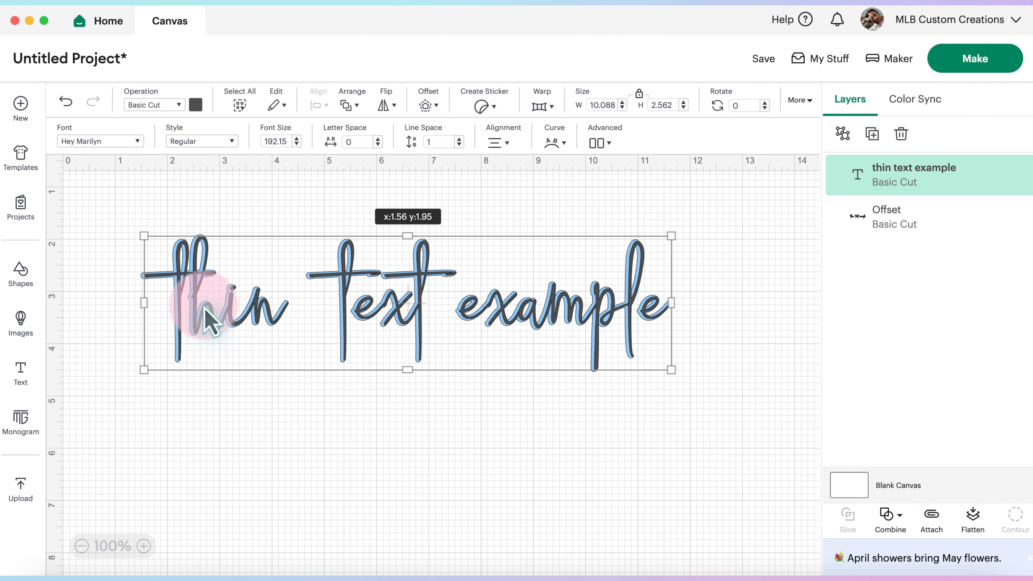
key("Down")
key("Down")
key("Down")
key("Down")
key("Down")
key("Down")
key("Down")
key("Down")
key("Down")
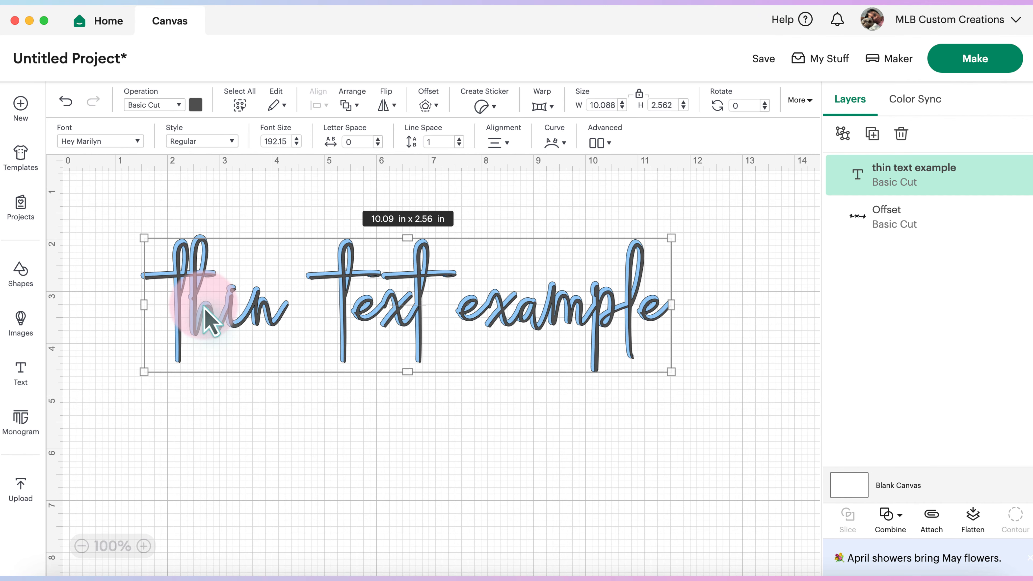
left_click(299, 456)
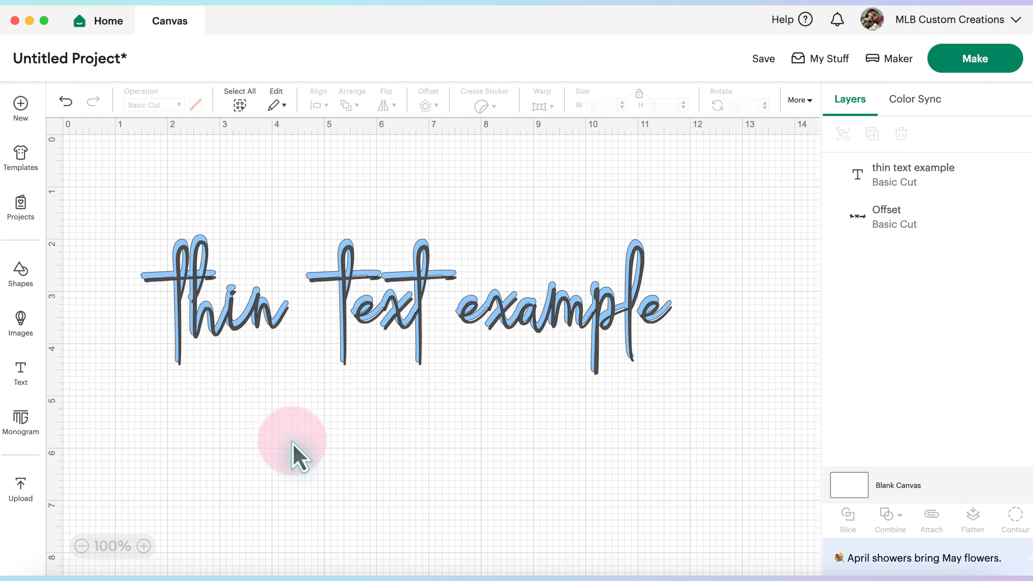
- Center the thin text over its blue offset again, and delete both objects from the canvas
left_click(399, 312)
left_click_drag(401, 319, 398, 317)
left_click(670, 384)
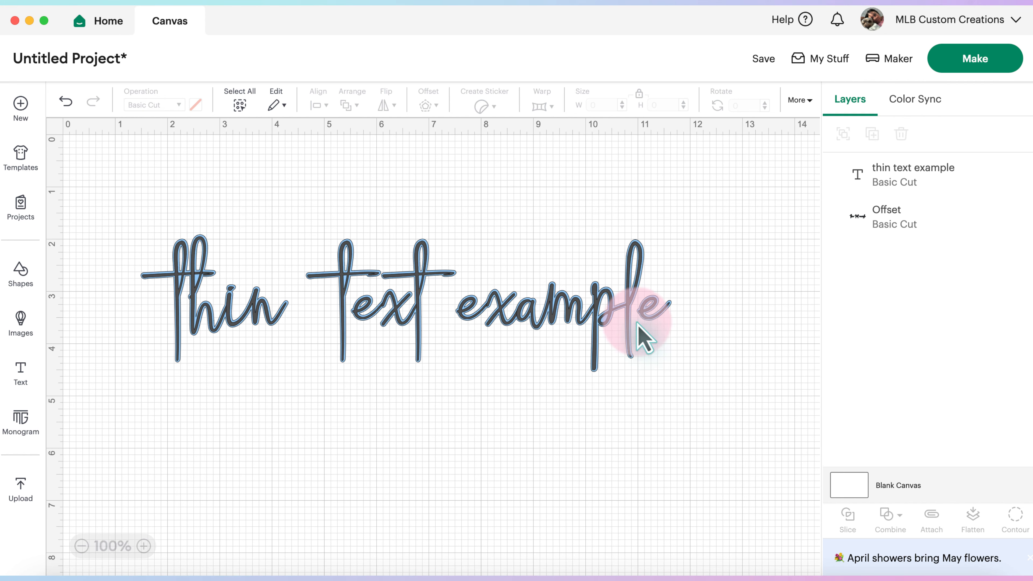
left_click_drag(690, 374, 146, 231)
key("Delete")
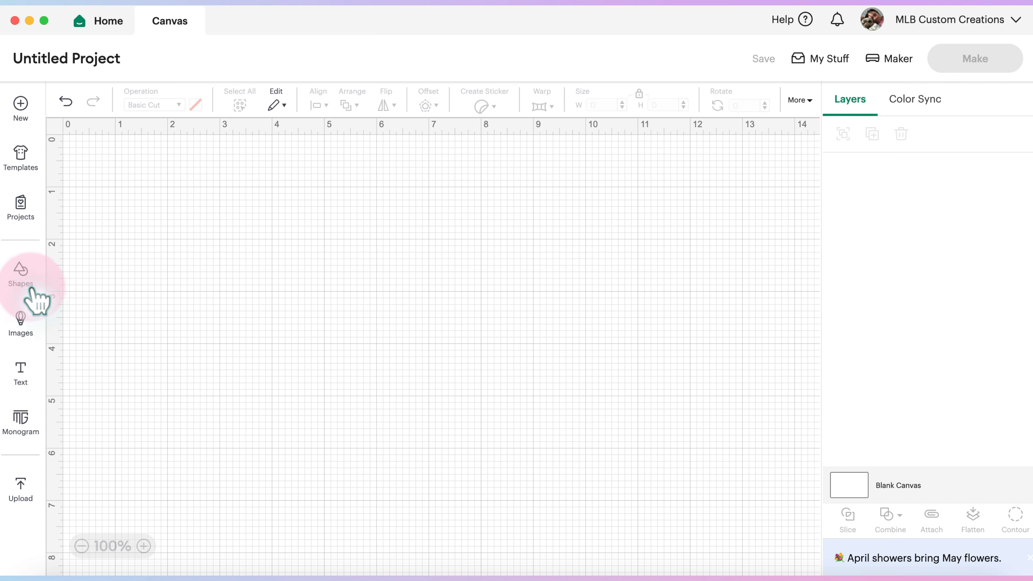
- Add a new text object reading "MOM" to the empty canvas
left_click(23, 379)
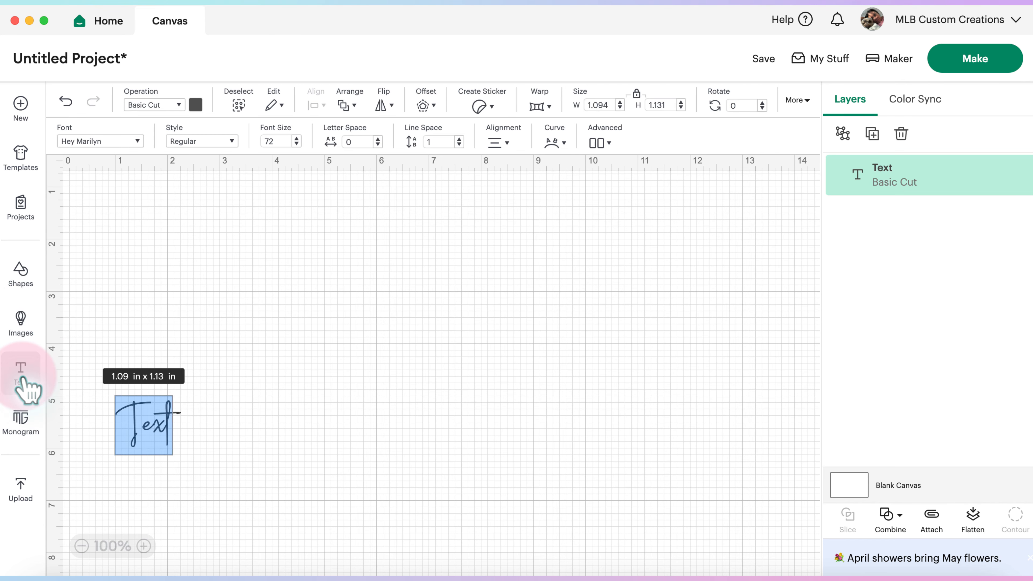
type("MOM")
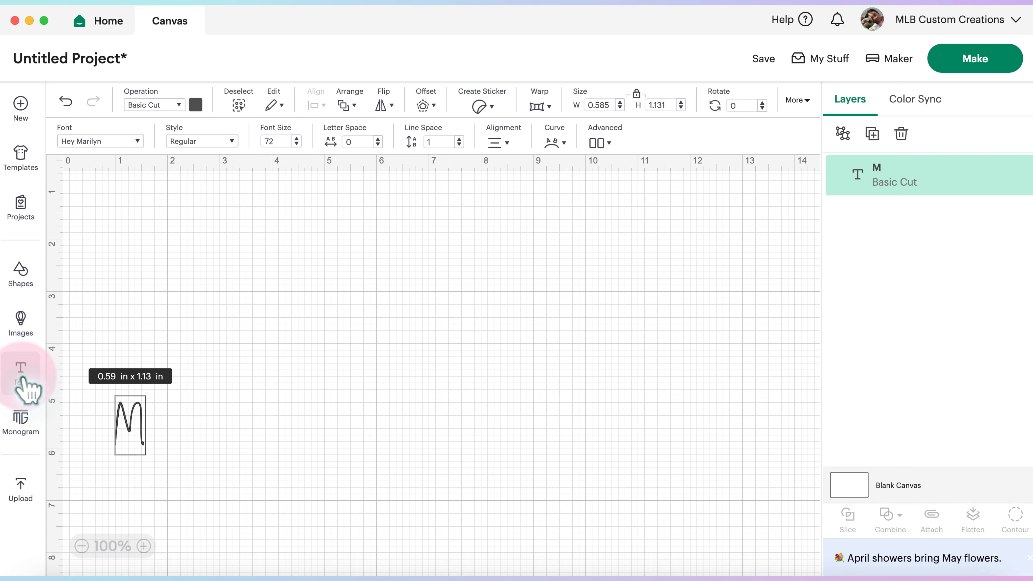
- Change the MOM text's font to Cricut Sans and enlarge it to about 8.66 in wide
left_click(27, 389)
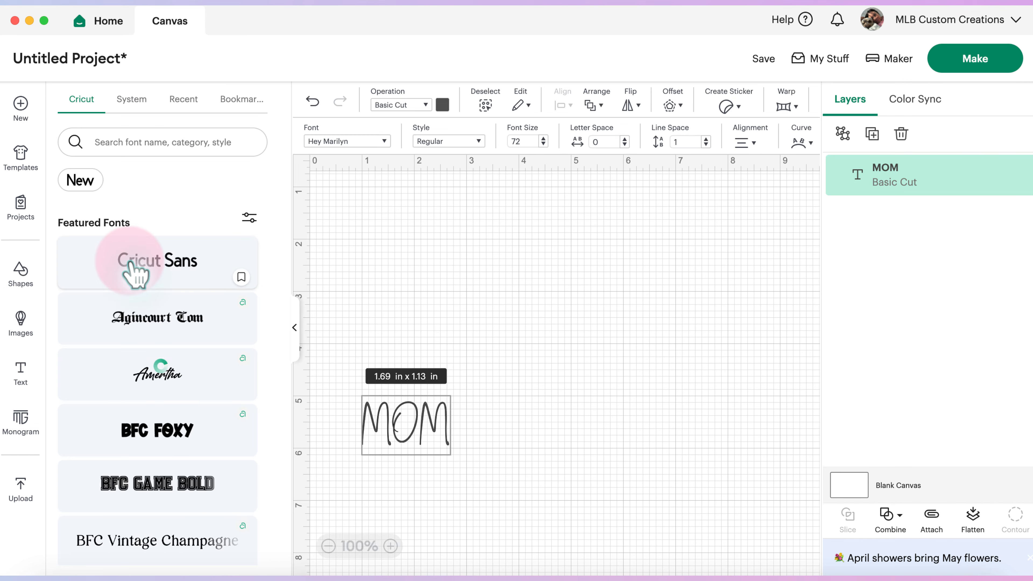
left_click(199, 277)
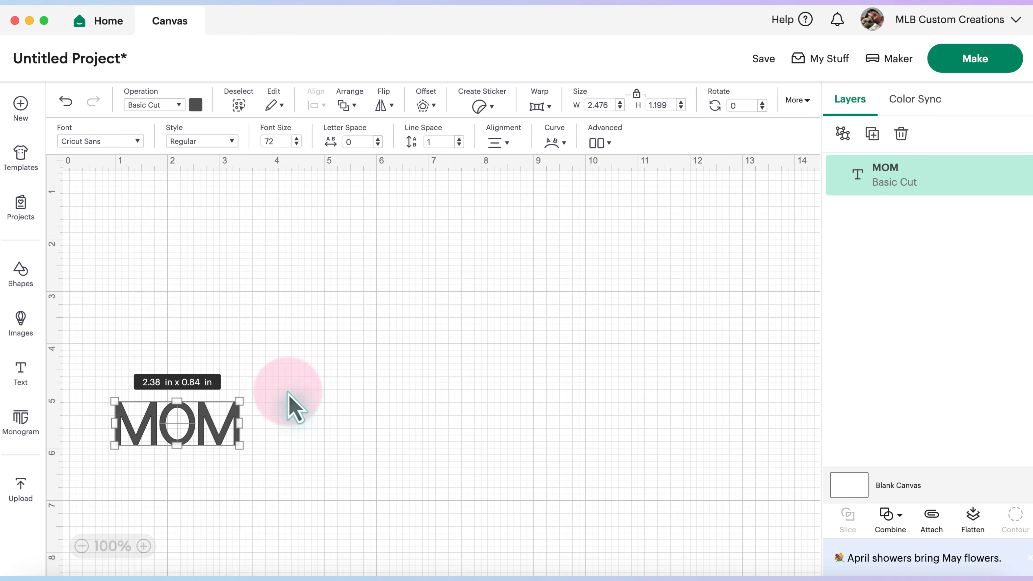
left_click_drag(240, 401, 467, 280)
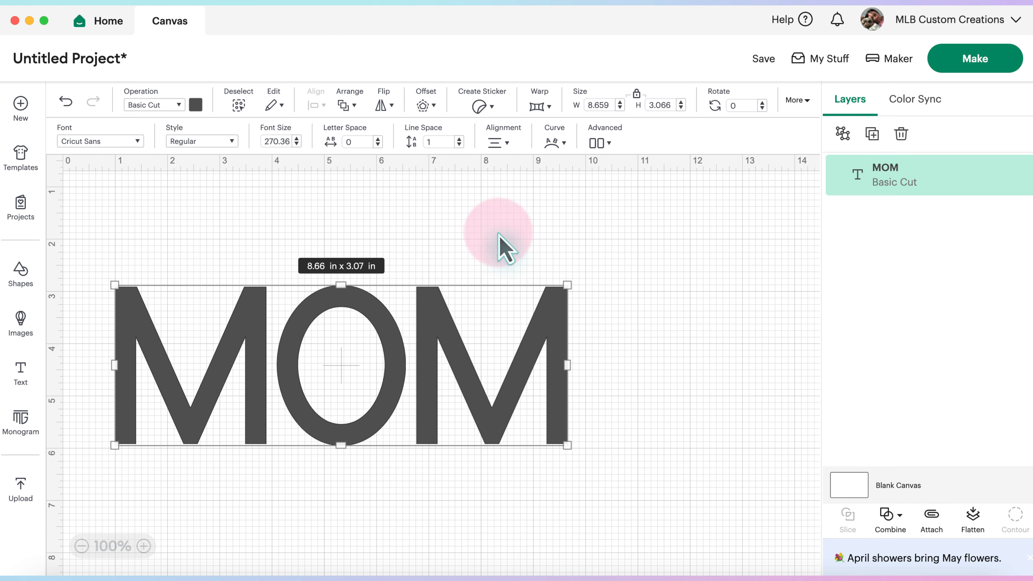
- Set the MOM text's width to 8 in and move it up and right on the canvas
left_click(598, 99)
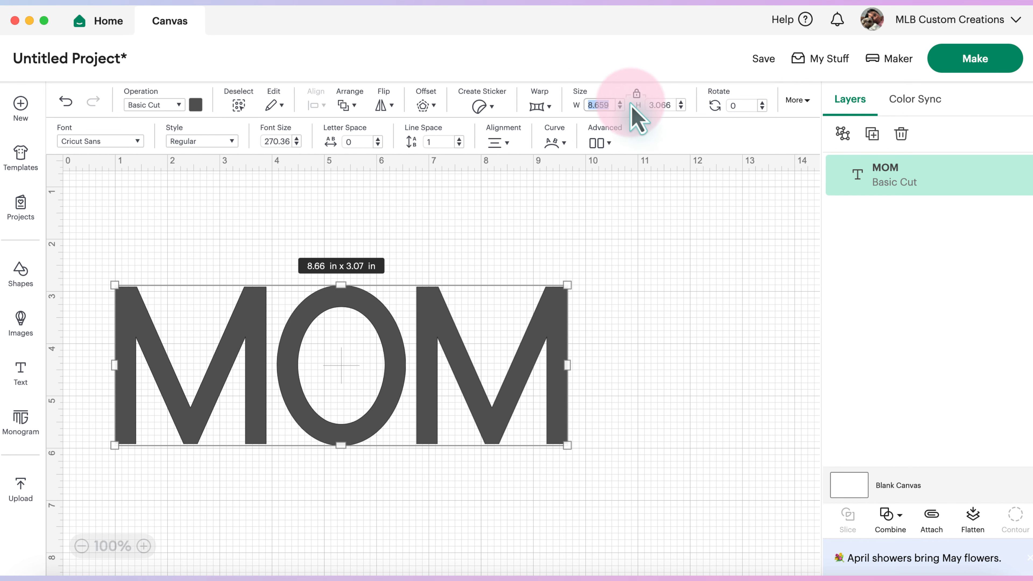
type("8")
key("Return")
left_click_drag(419, 319, 497, 273)
left_click(462, 467)
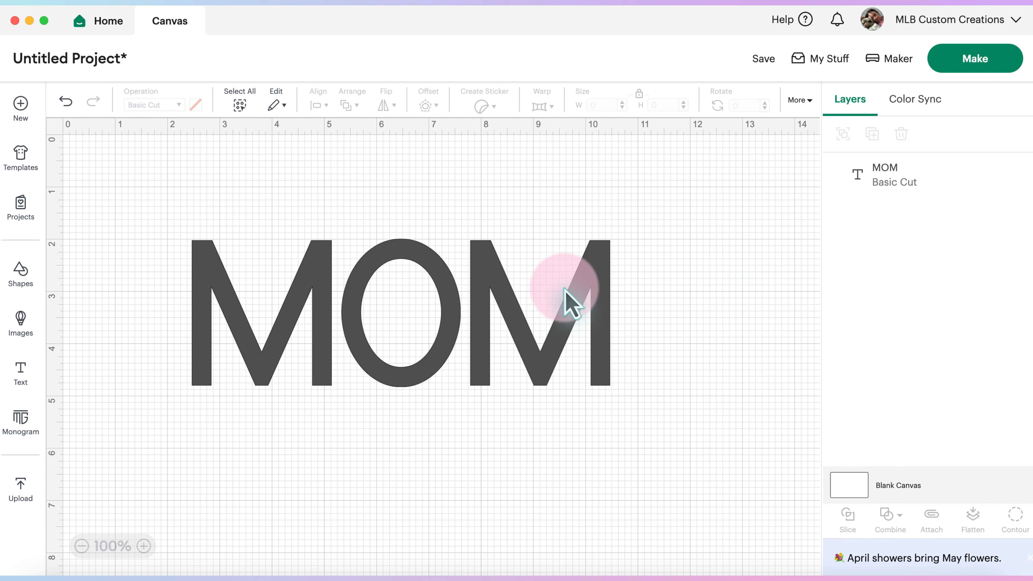
- Add a new text object below MOM containing two first names run together without a space
left_click(22, 371)
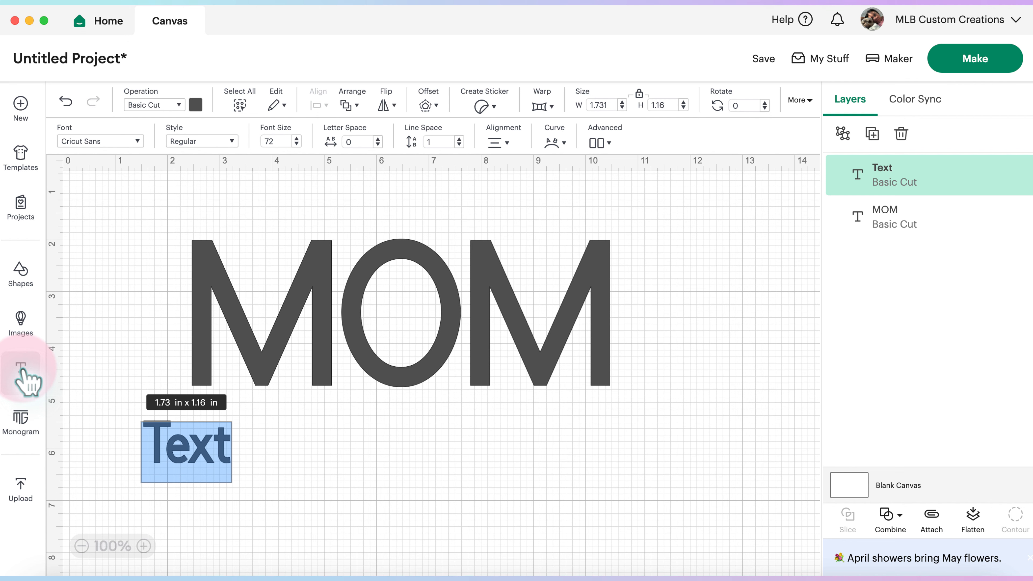
type("Kayla")
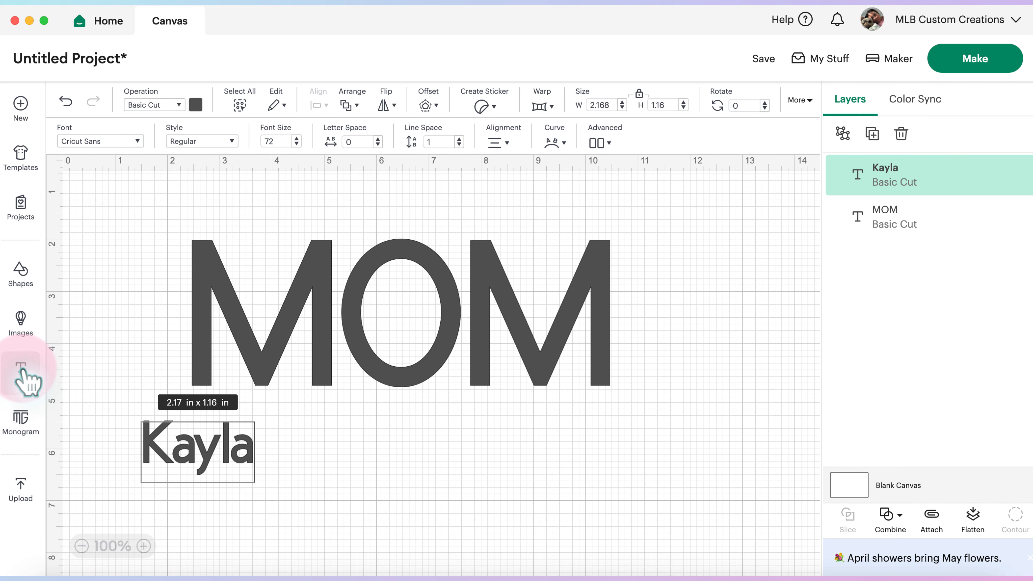
type("Noah")
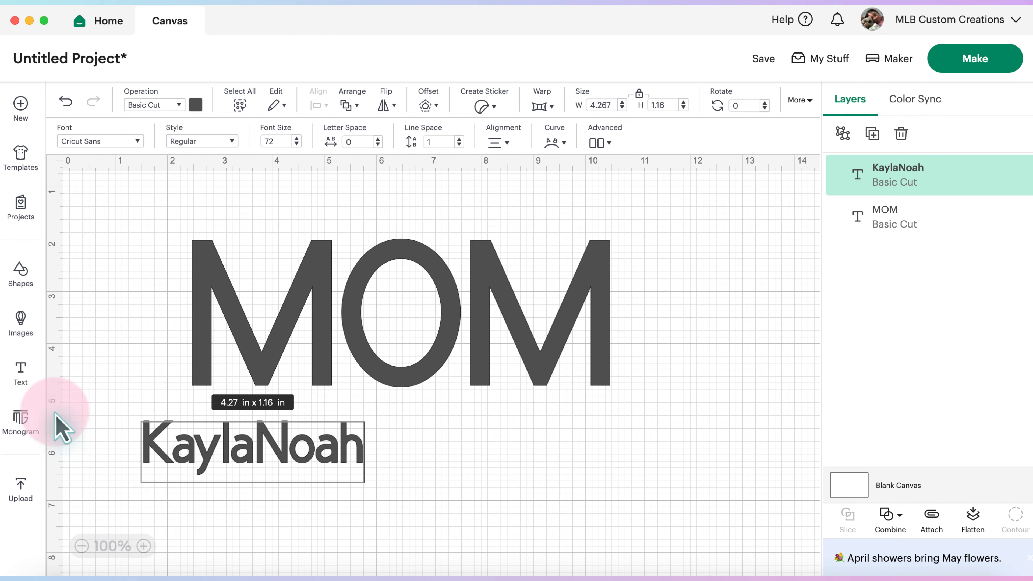
left_click(104, 411)
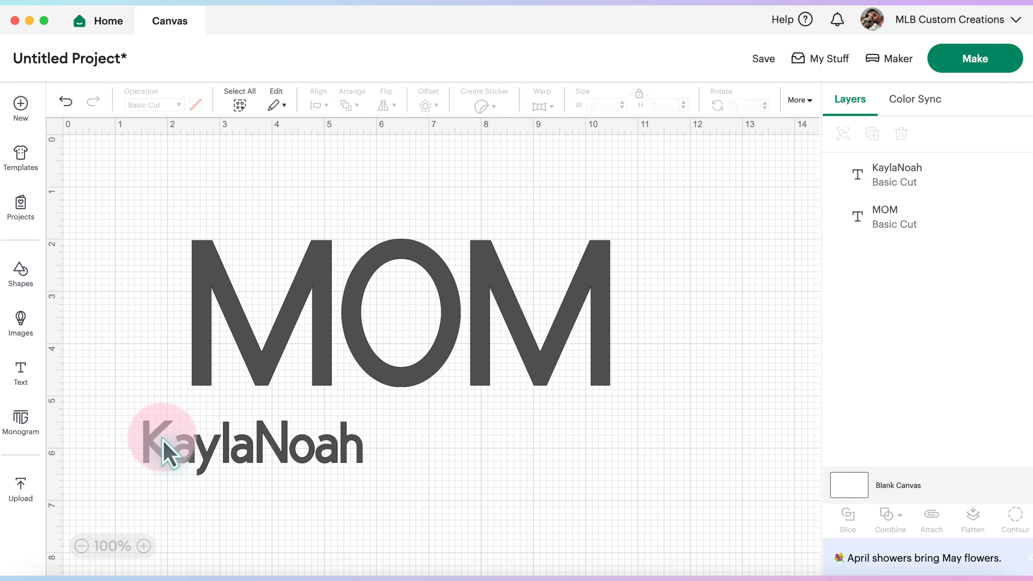
- Search the system fonts for "I love" and apply I Love Glitter to the names text
left_click(166, 447)
left_click(75, 141)
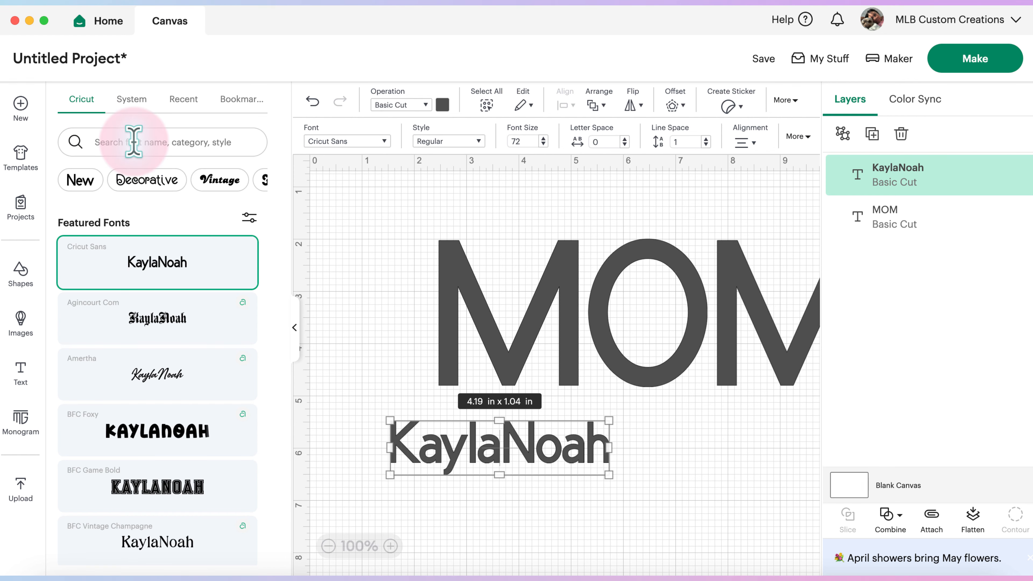
left_click(136, 100)
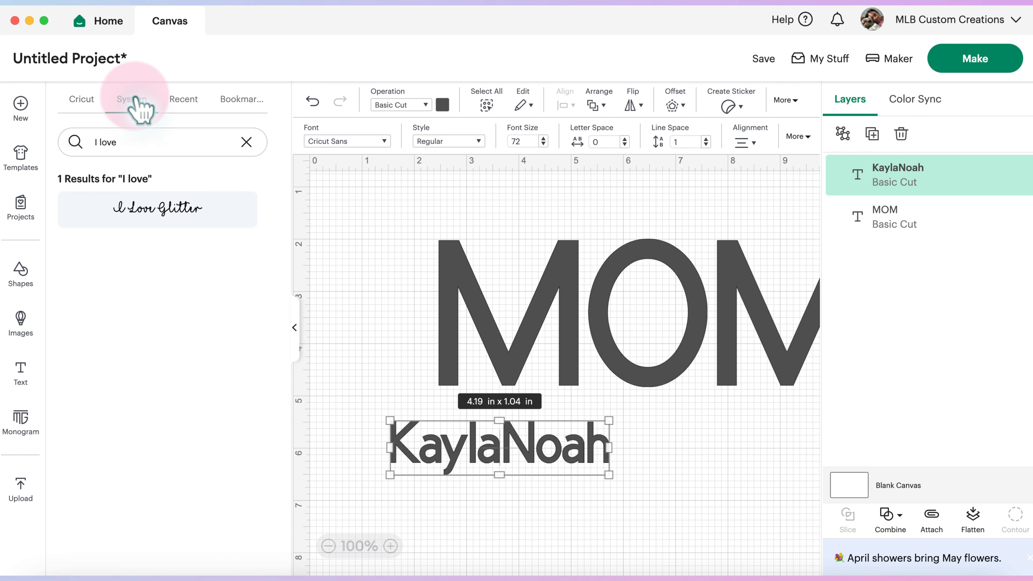
left_click(151, 224)
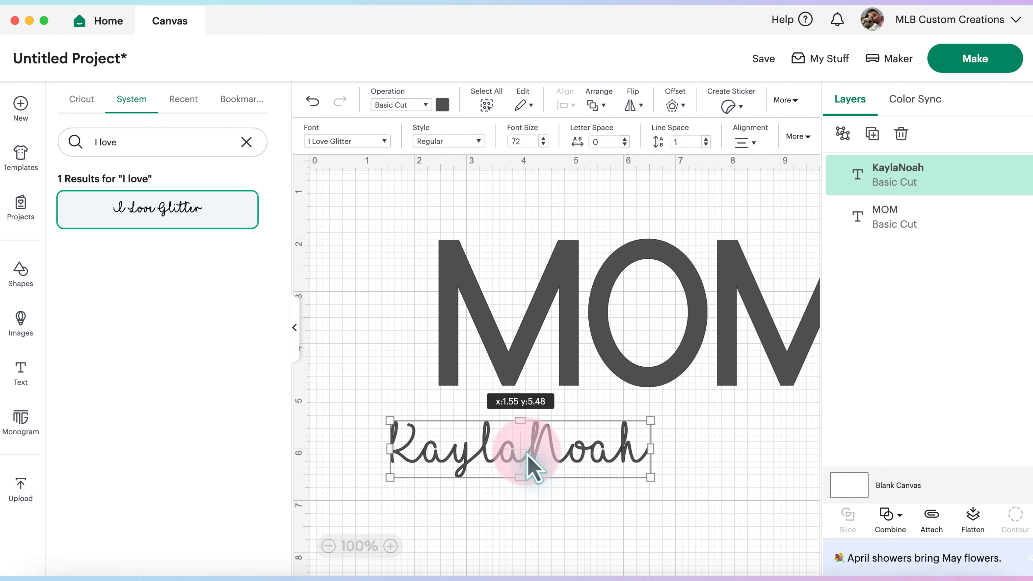
- Insert an underscore between the two names for a heart connector, and move the names text centered beneath MOM
double_click(528, 469)
left_click(525, 455)
key("BackSpace")
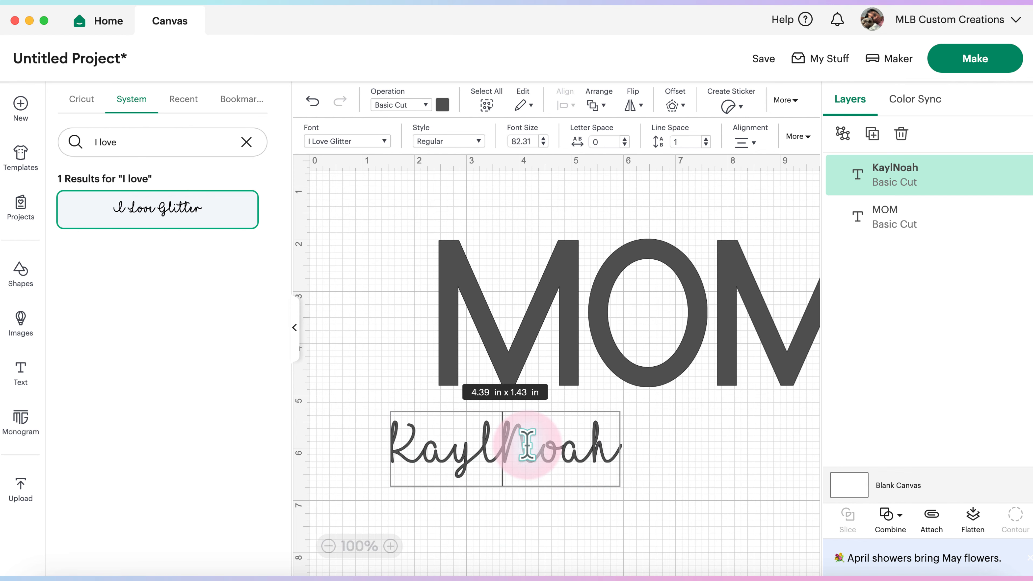
type("a")
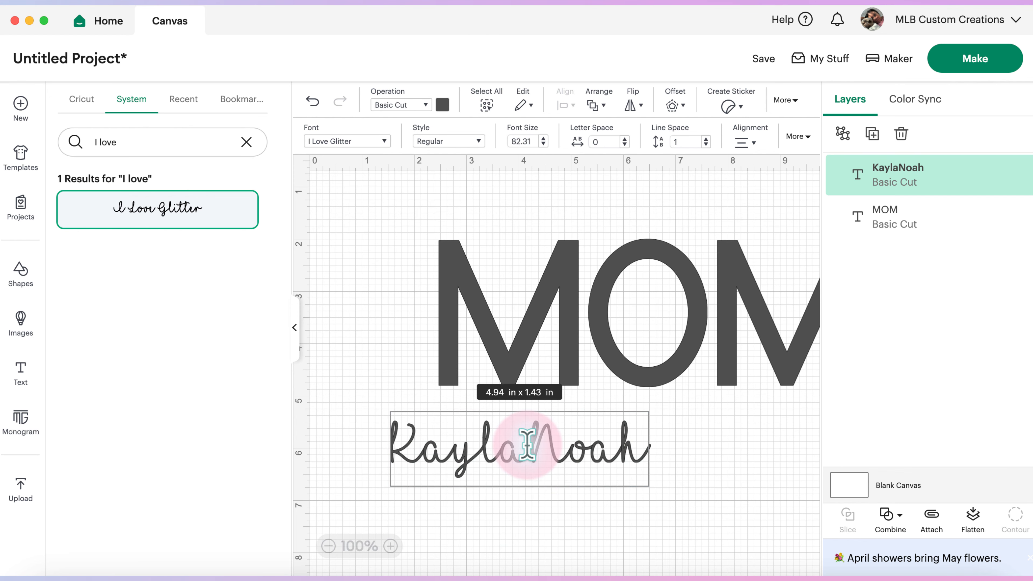
type("_")
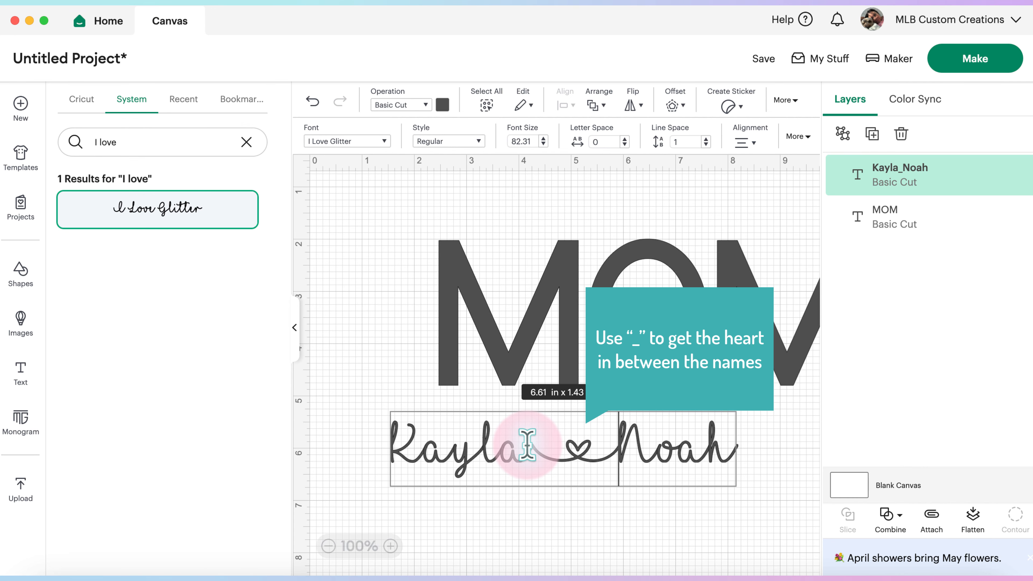
left_click(533, 525)
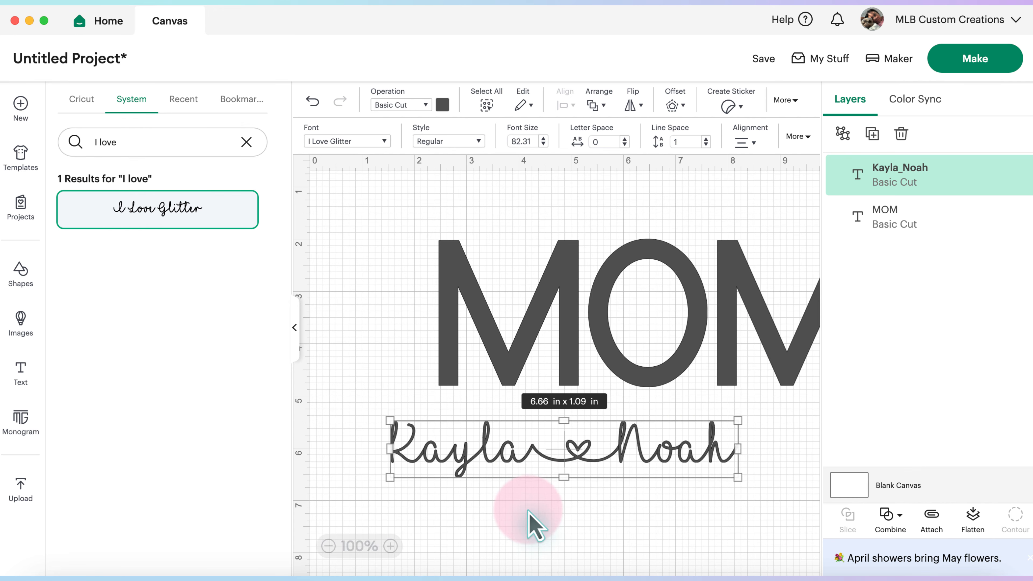
left_click(297, 329)
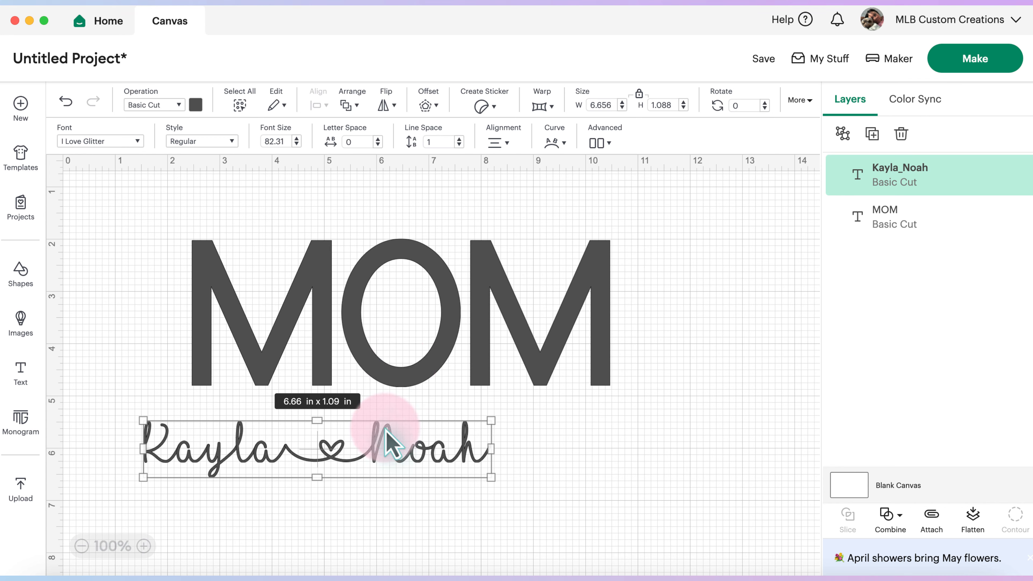
left_click_drag(376, 443, 458, 436)
- Recolor the MOM text white
left_click(479, 360)
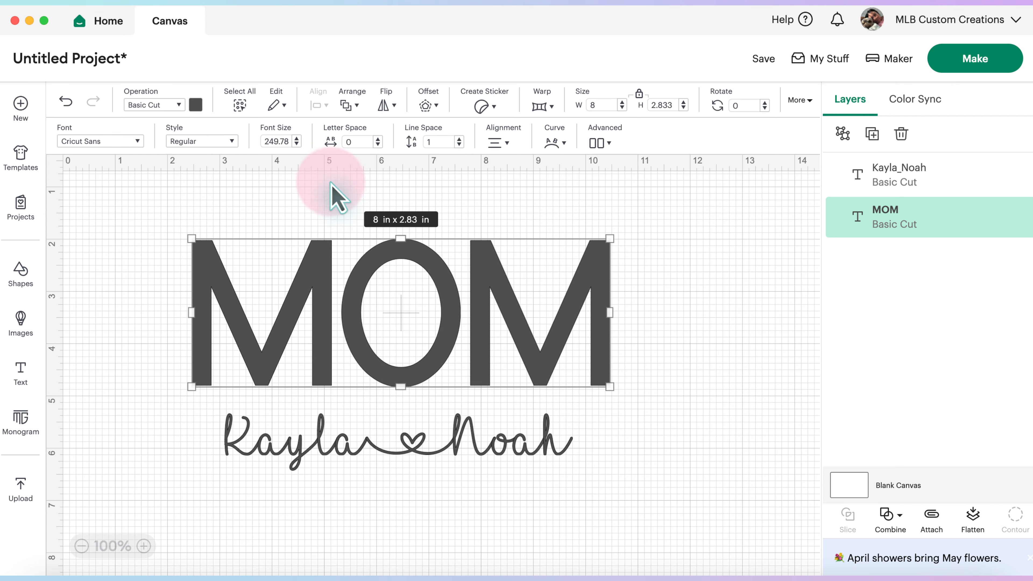
left_click(196, 105)
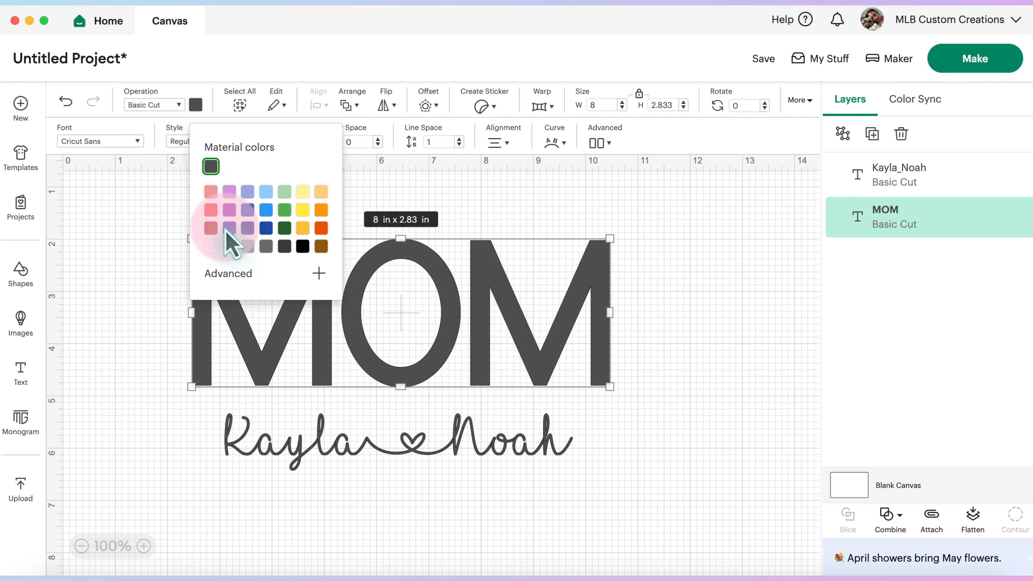
left_click(210, 246)
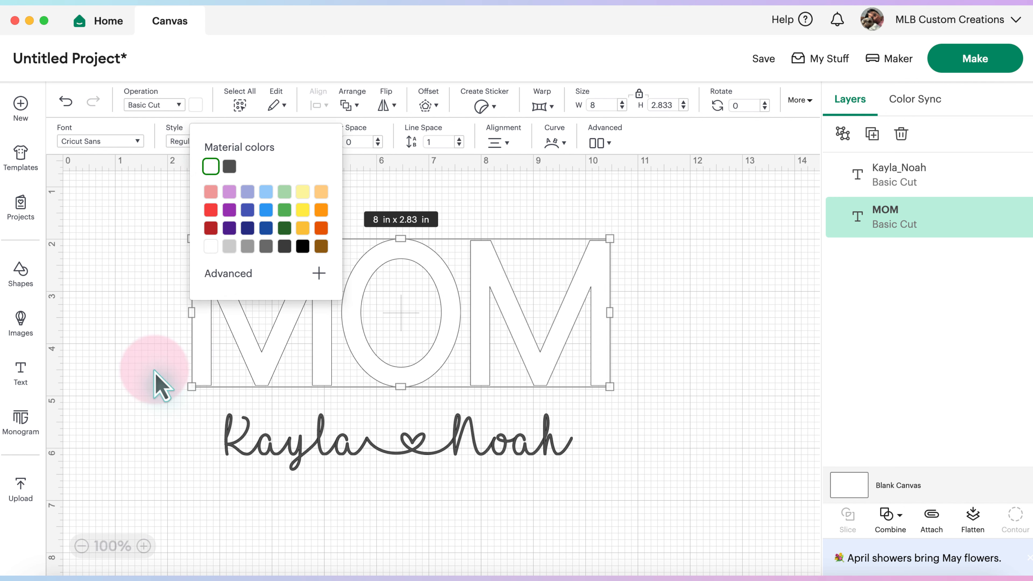
left_click(157, 380)
- Recolor the names text medium blue
left_click(300, 453)
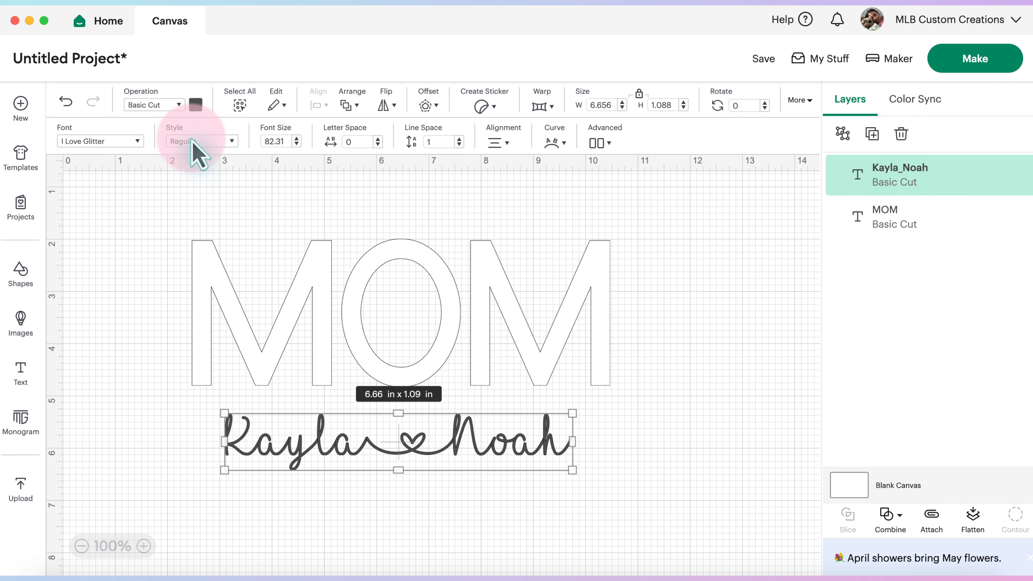
left_click(196, 105)
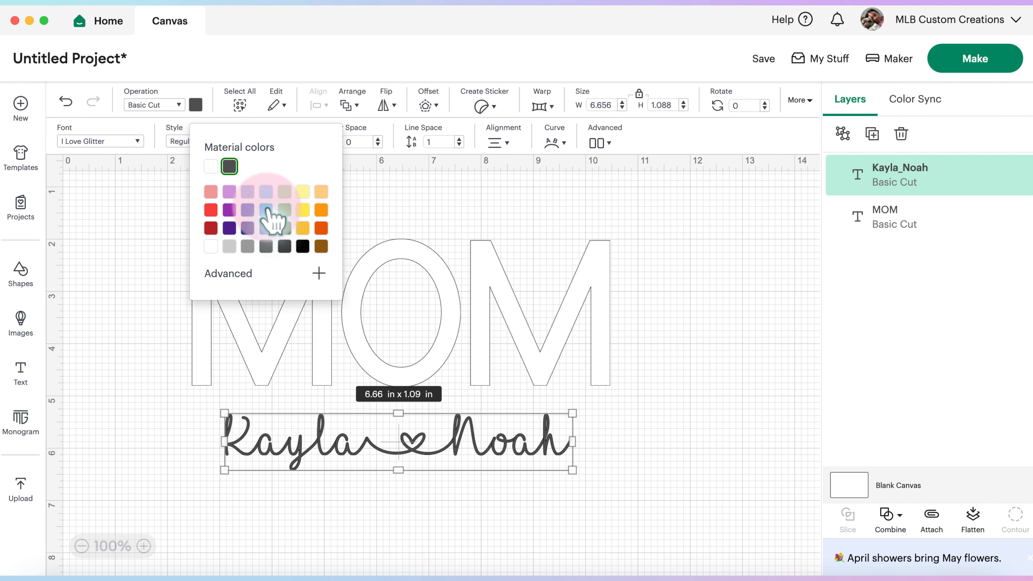
left_click(266, 228)
left_click(354, 464)
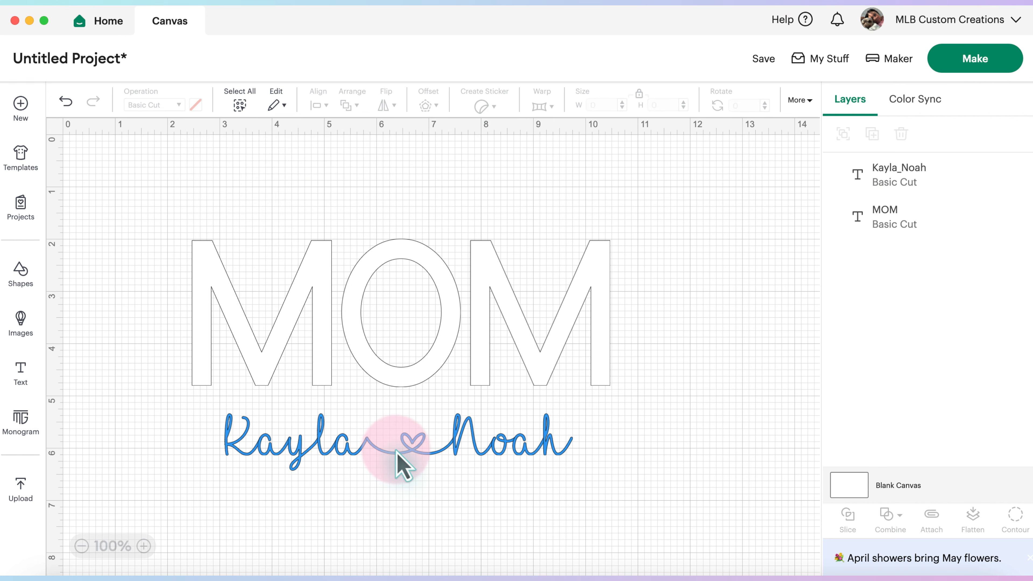
- Shift the names text left and add "[" before the first name and "]" after the second for swash ends
left_click_drag(393, 450, 303, 443)
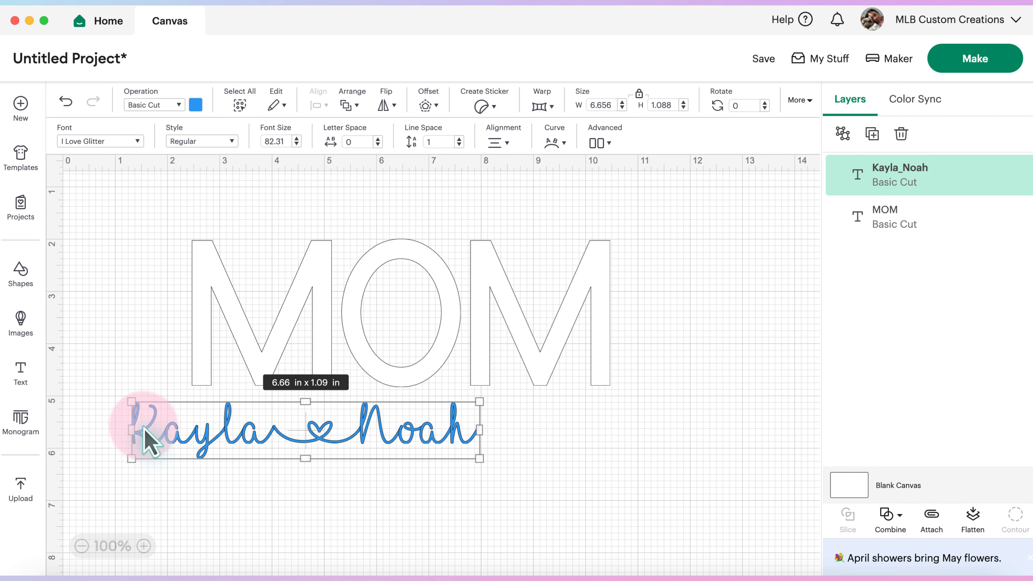
double_click(157, 427)
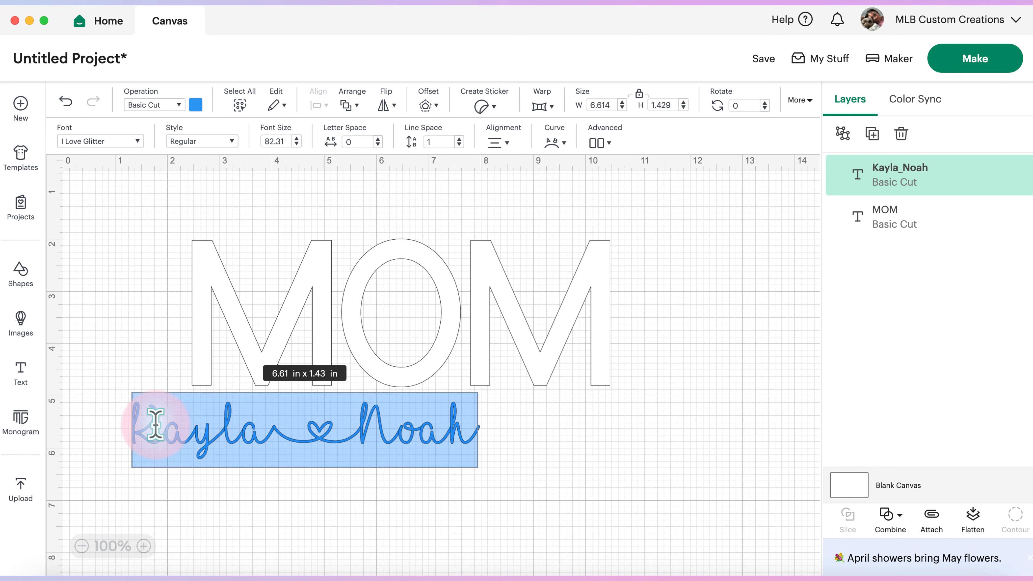
left_click(156, 425)
key("Left")
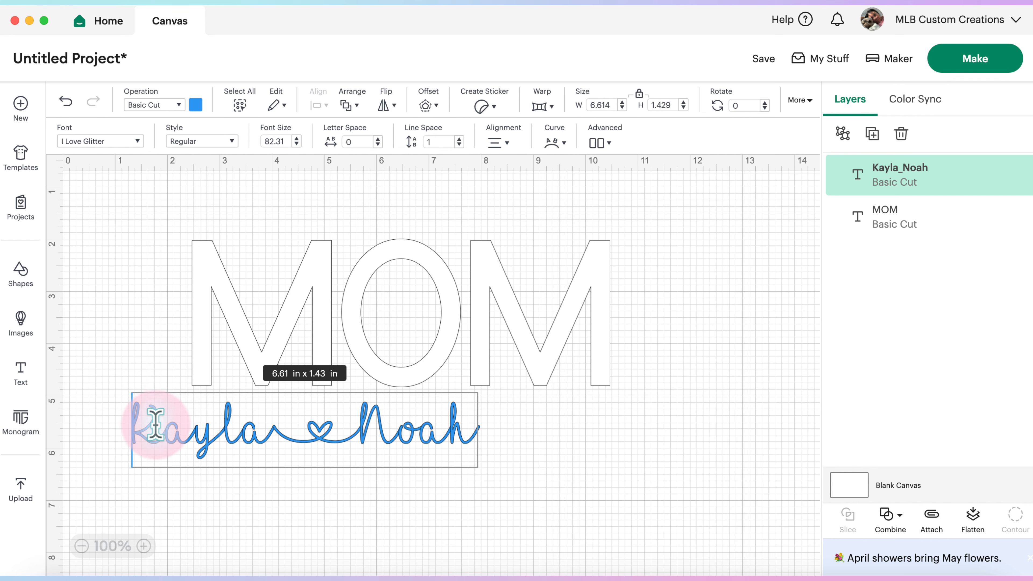
type("[")
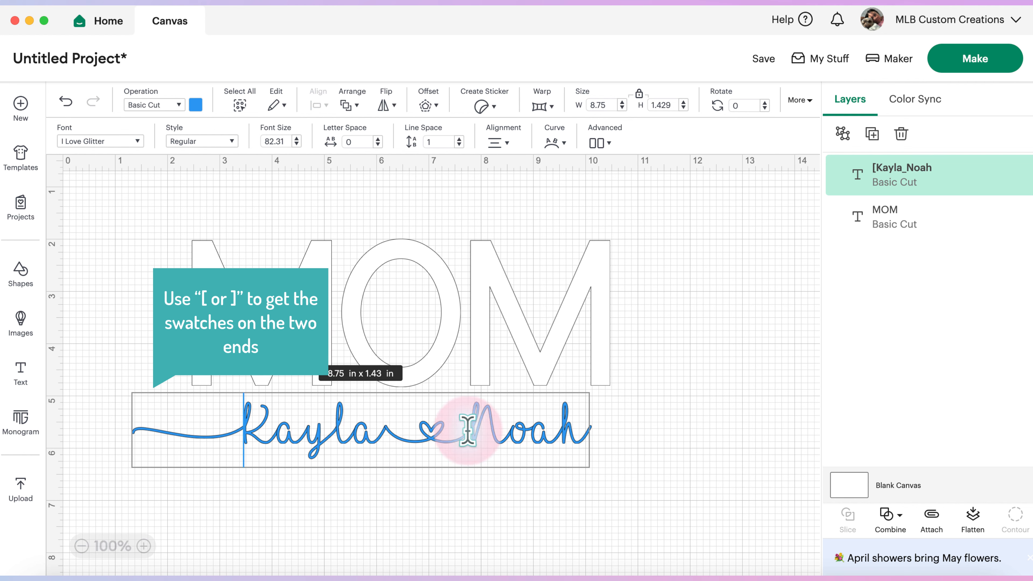
left_click(577, 438)
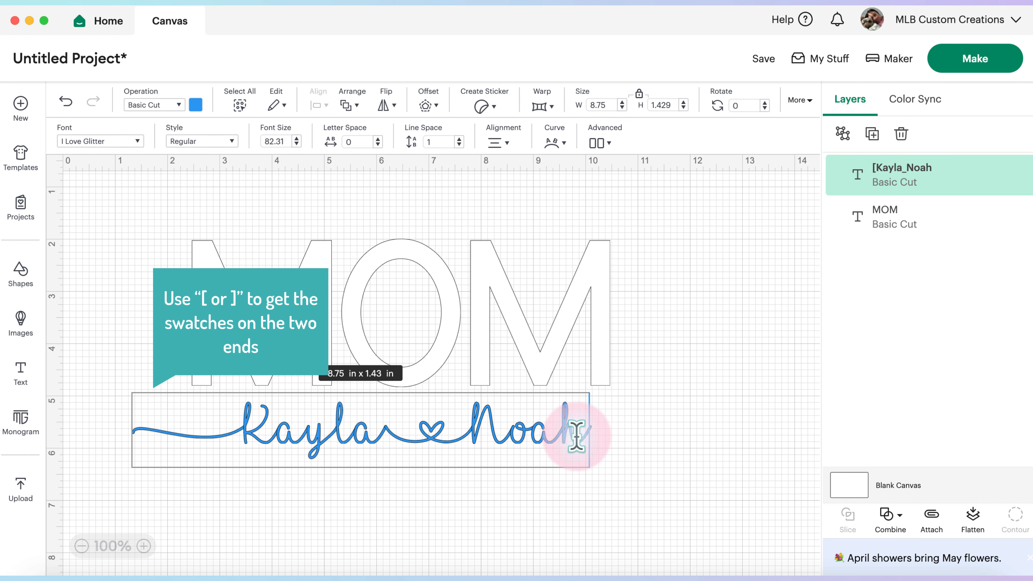
type("]")
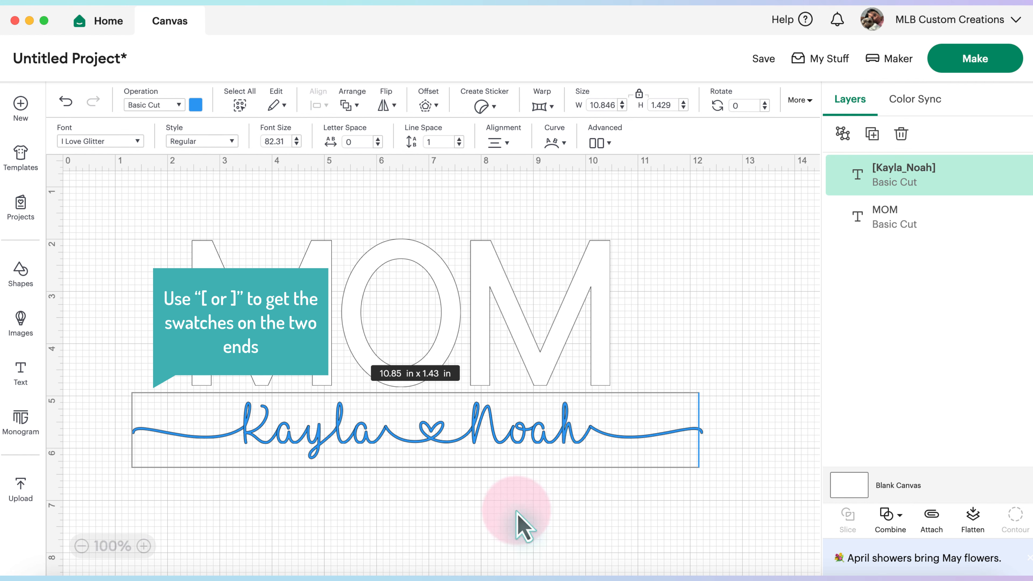
left_click(519, 499)
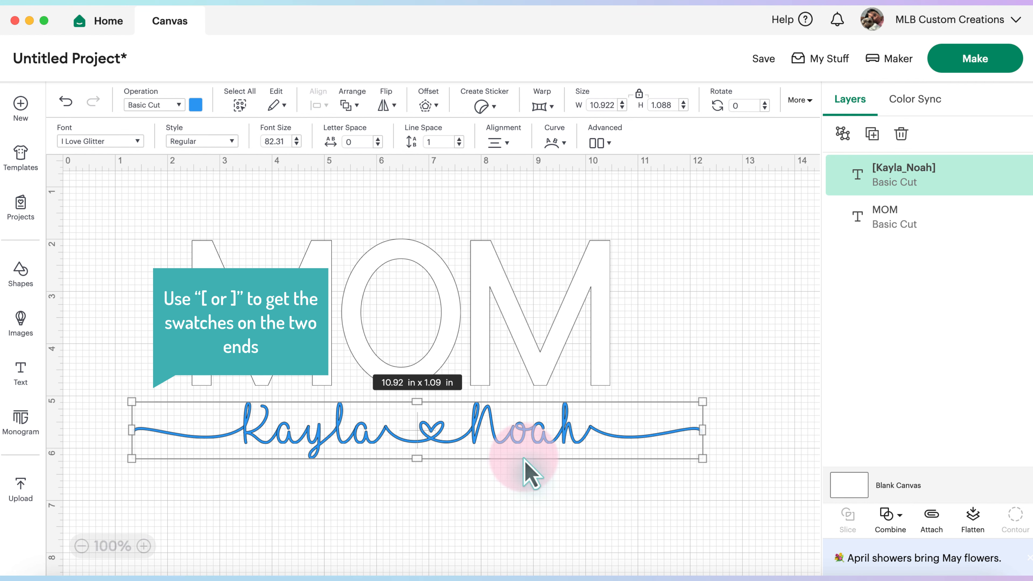
- Place the blue names text over the white MOM letters, centered across their middle
left_click(537, 435)
mouse_move(537, 435)
left_mouse_down()
mouse_move(533, 339)
mouse_move(525, 447)
left_mouse_up()
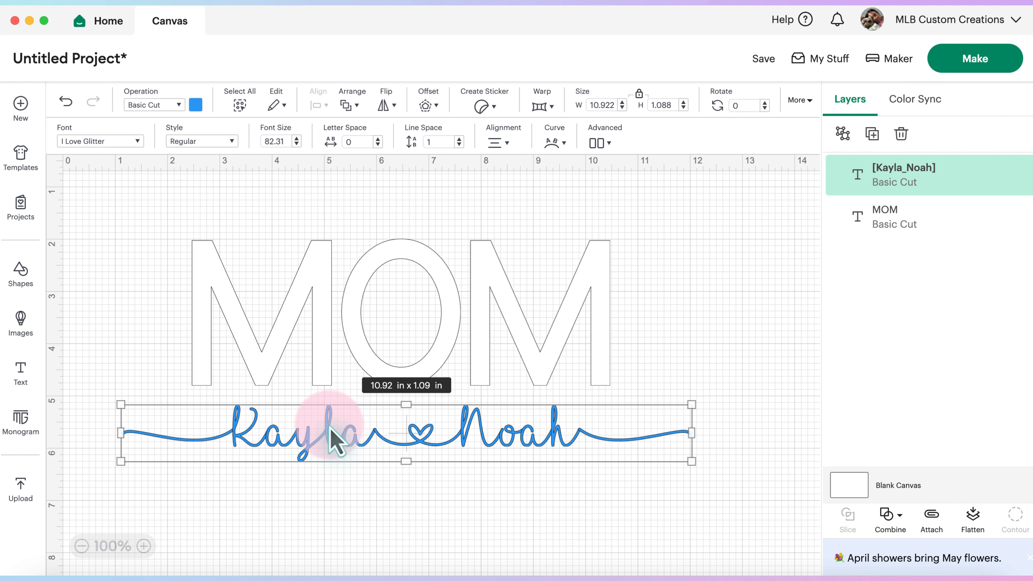
left_click_drag(335, 441, 348, 464)
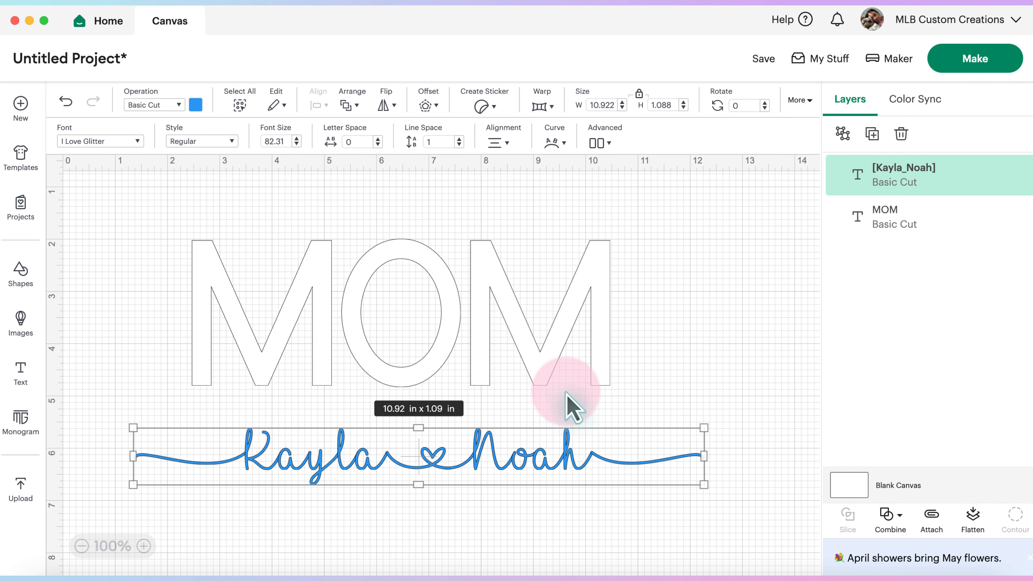
left_click(601, 358)
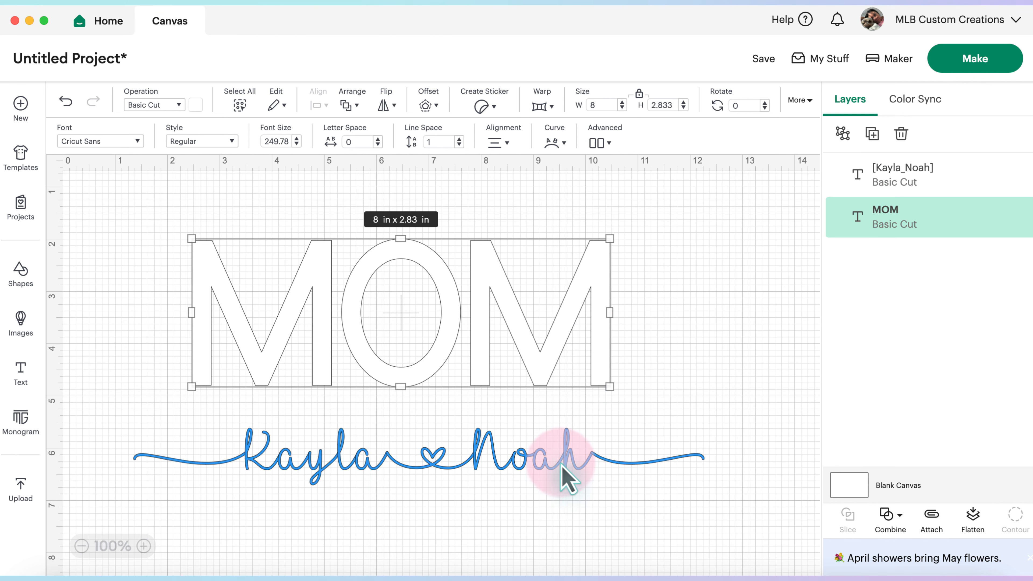
left_click_drag(420, 452, 406, 314)
- Duplicate the MOM text and the names text together
left_click_drag(675, 431, 121, 220)
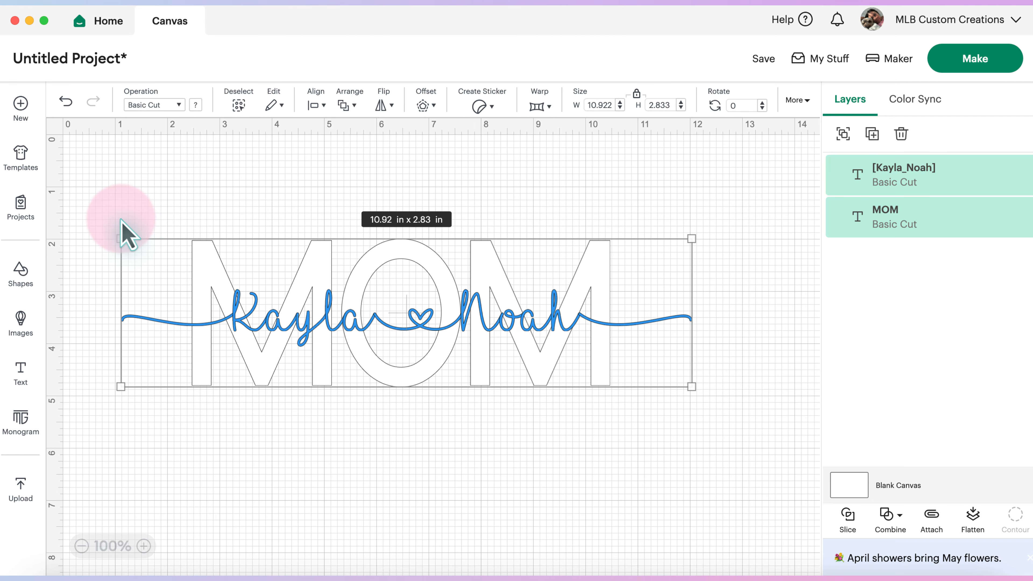
key("super+d")
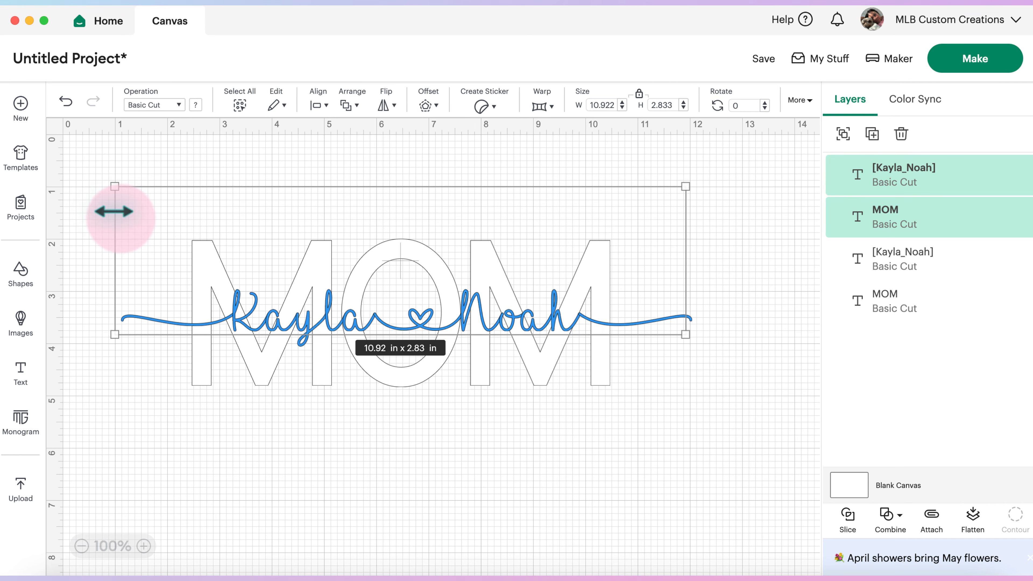
- Move the duplicated design below the original and center its names text and MOM letters on each other horizontally and vertically
left_click_drag(116, 209, 348, 448)
scroll(348, 448, "down", 2)
left_click_drag(664, 439, 160, 367)
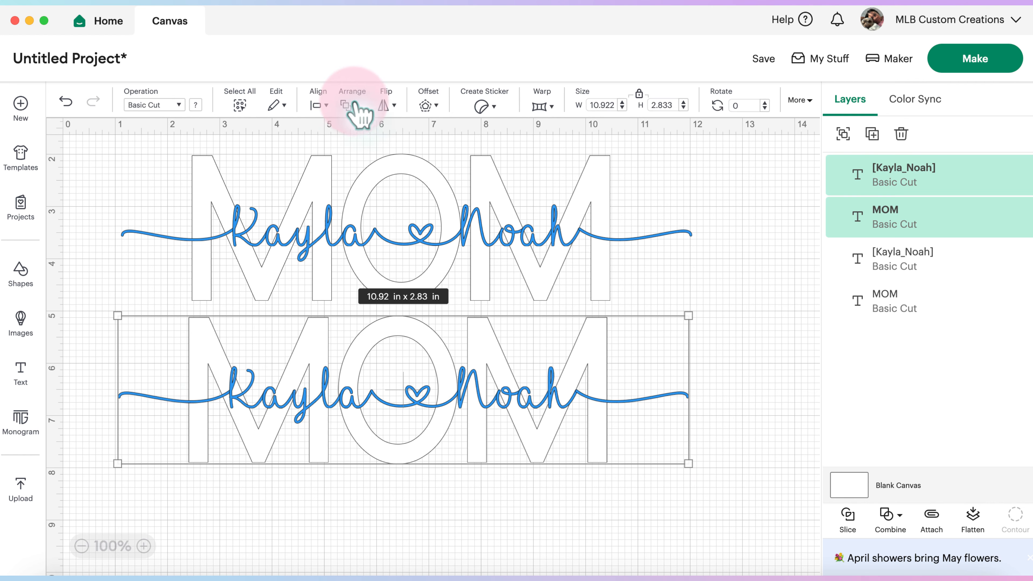
left_click(327, 106)
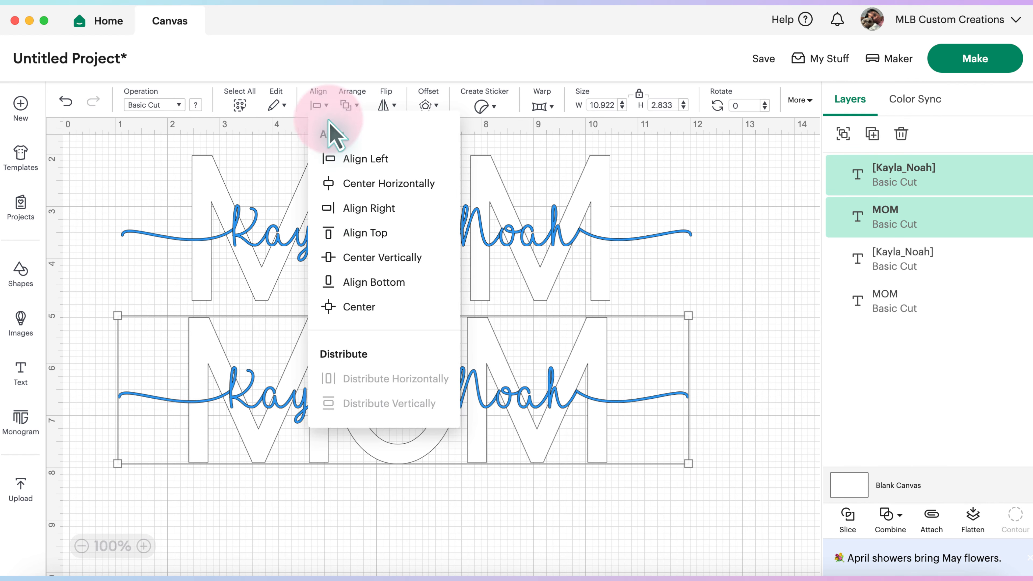
left_click(361, 257)
left_click(319, 106)
left_click(361, 163)
left_click(745, 366)
- Create a 0.05 in offset with rounded corners and welded offsets around the names text of the lower design
left_click(423, 399)
left_click(428, 106)
left_click_drag(448, 166, 431, 166)
left_click_drag(503, 131, 524, 130)
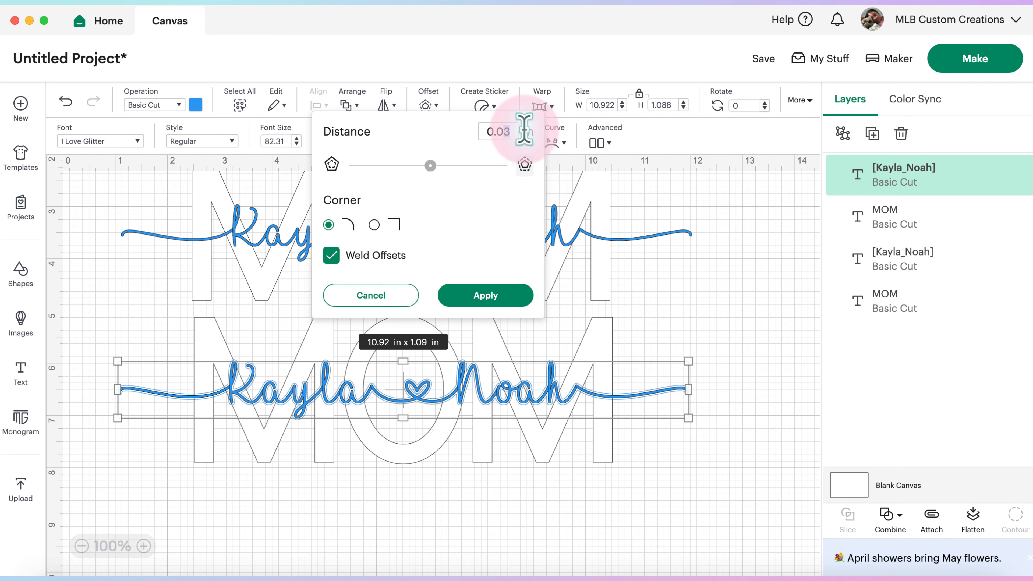
type("5")
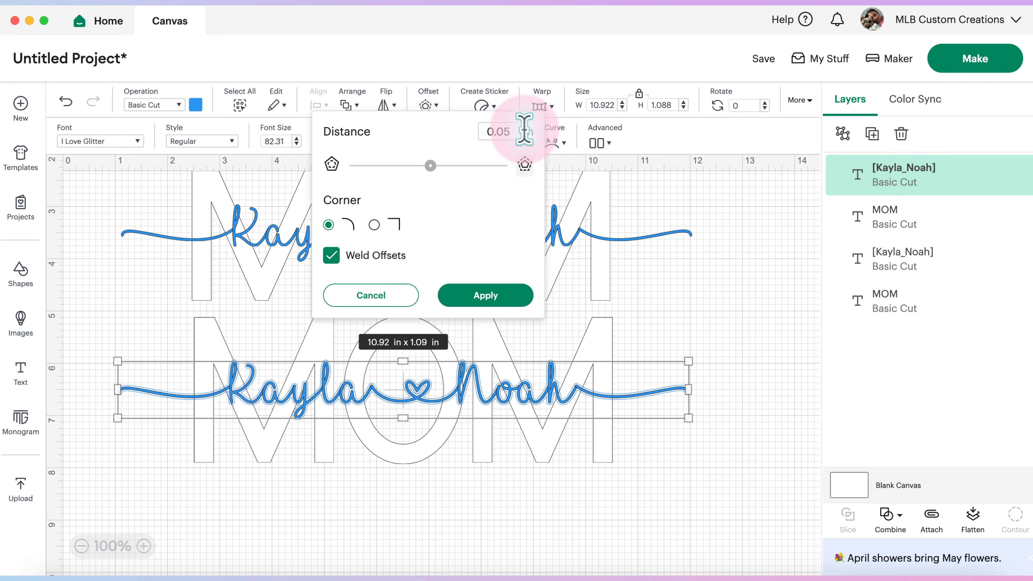
left_click(510, 297)
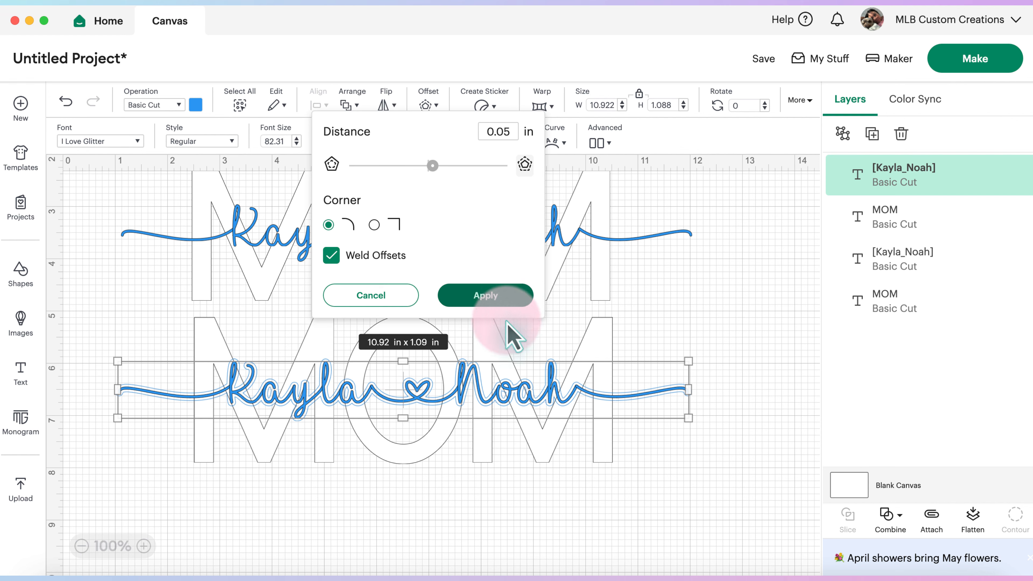
left_click(480, 290)
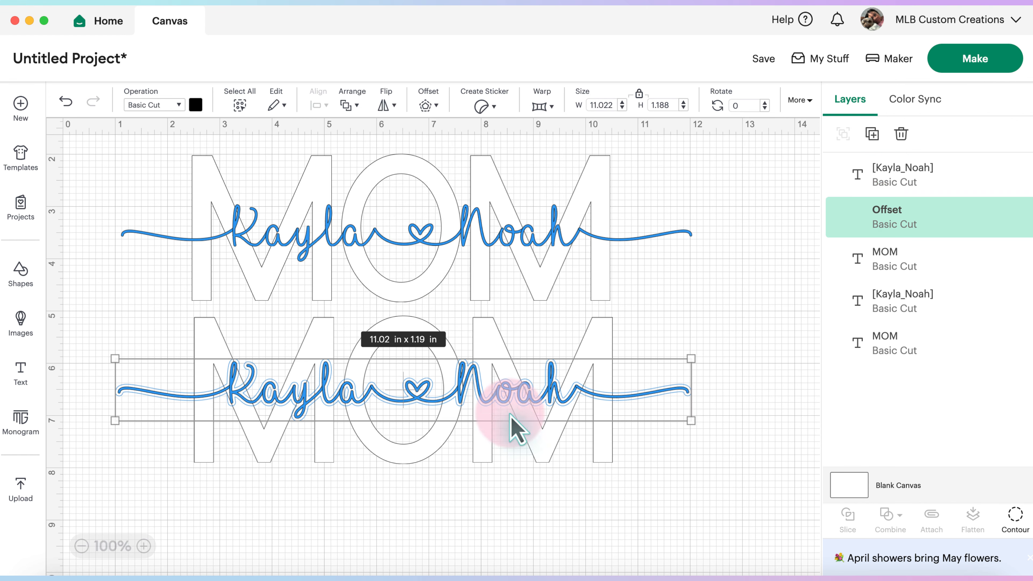
- Move the lower blue names text off the design and slice the black offset with the lower MOM letters
left_click(652, 512)
left_click_drag(579, 390, 591, 520)
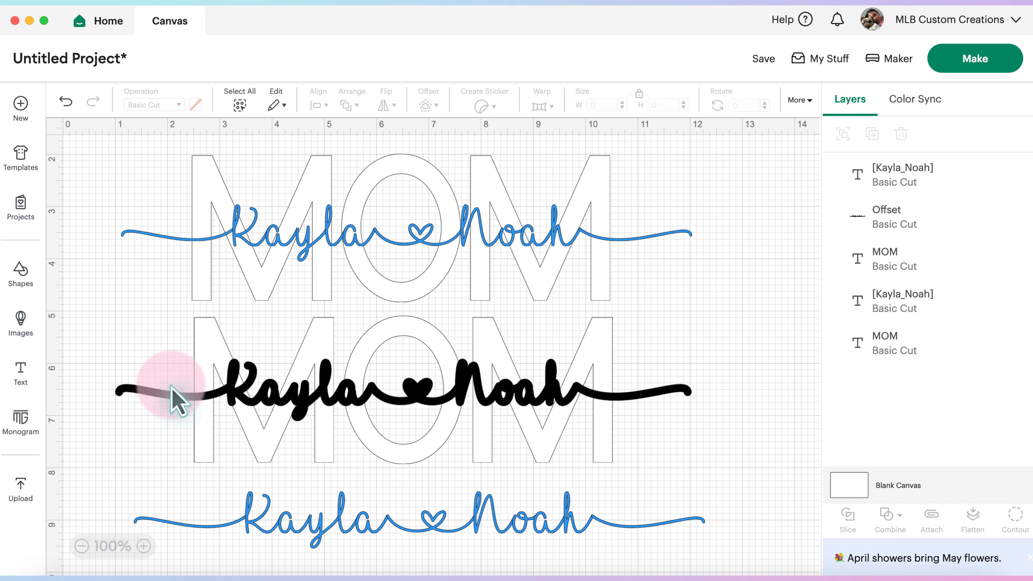
left_click_drag(700, 440, 407, 362)
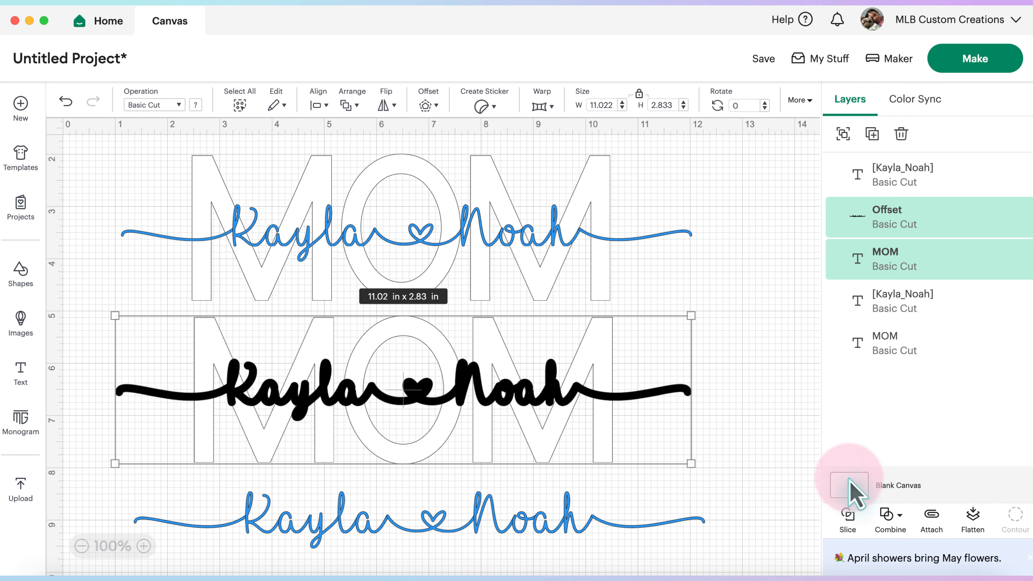
left_click(848, 520)
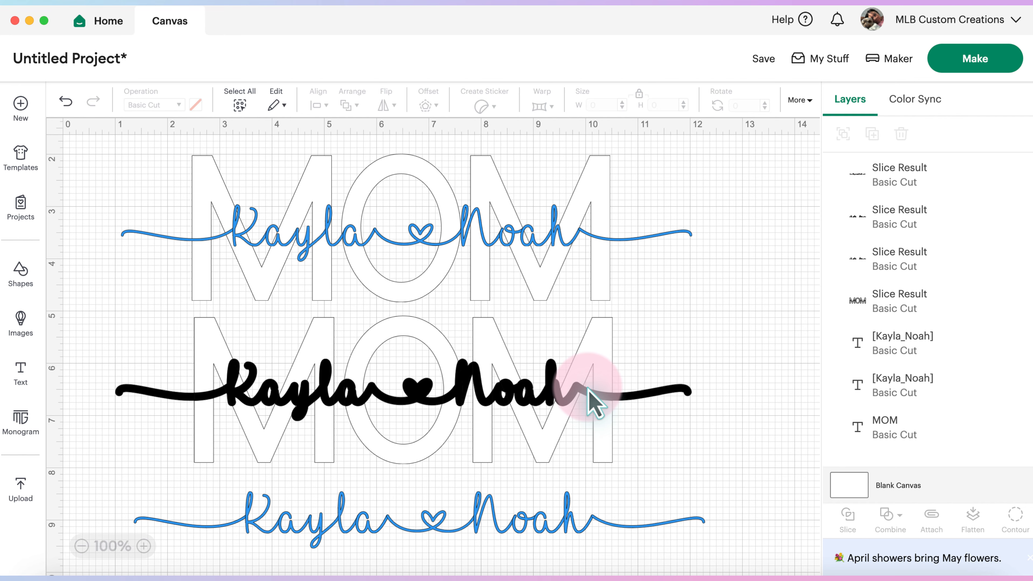
- Delete the full black offset and the leftover black and white name pieces from the sliced MOM letters
left_click_drag(589, 389, 774, 319)
key("Delete")
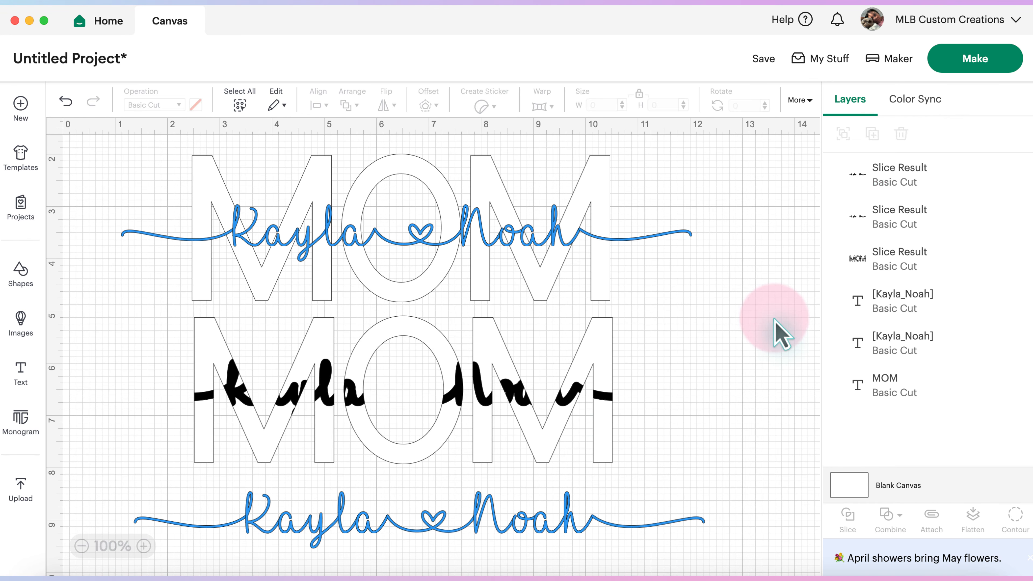
left_click(576, 389)
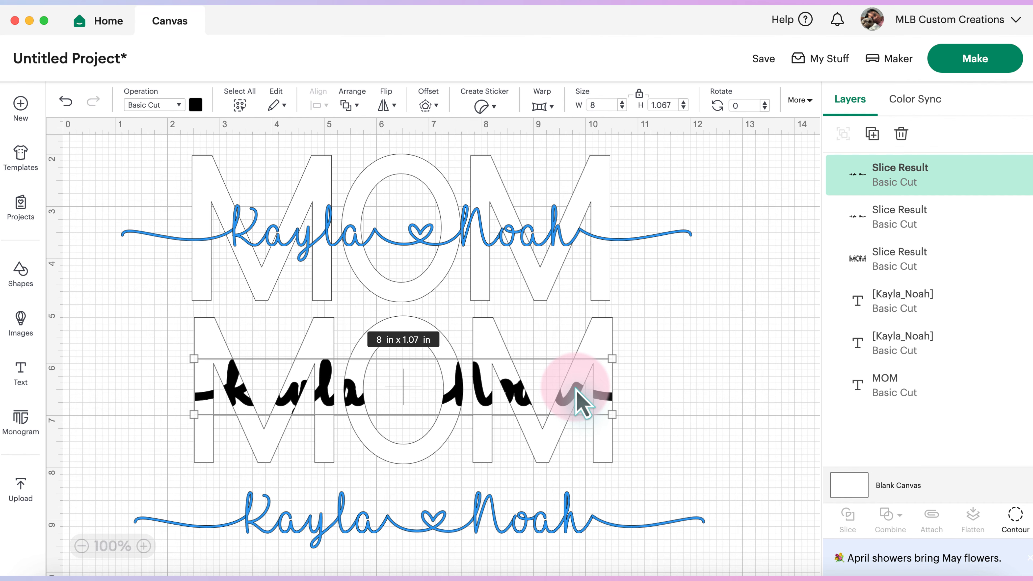
key("Delete")
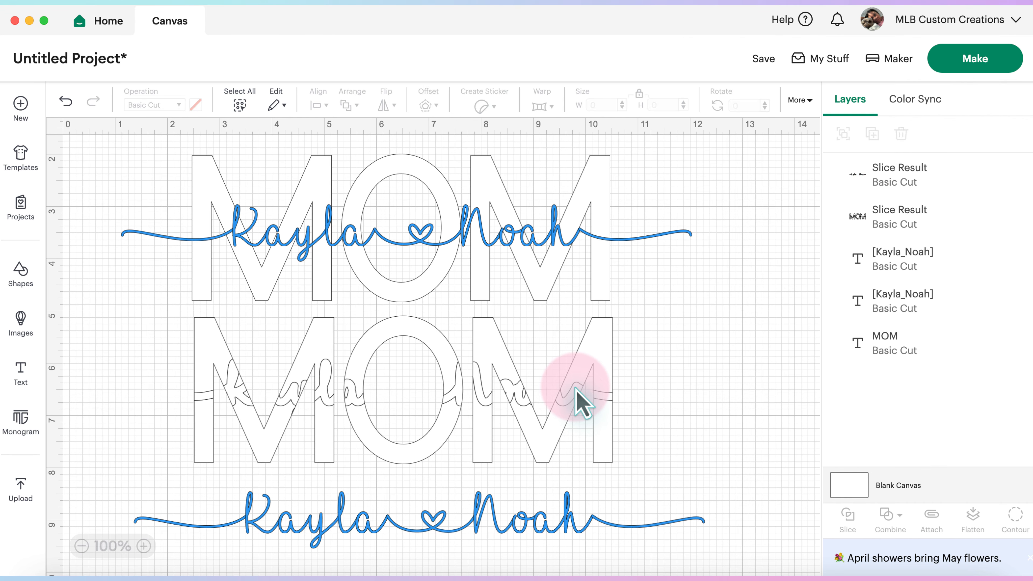
left_click(576, 389)
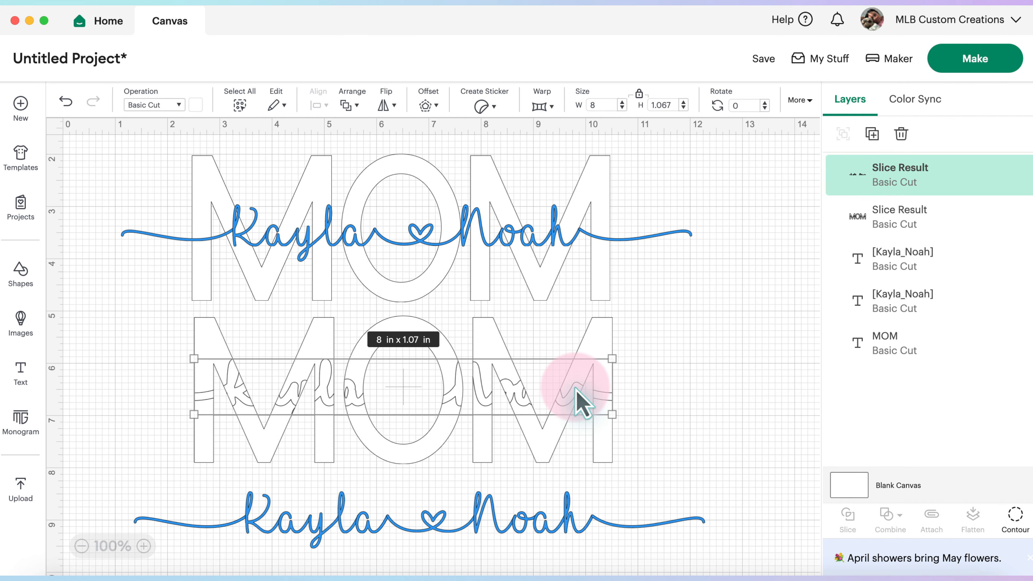
key("Delete")
- Place the blue names text back into the matching cut-out across the lower sliced MOM letters
mouse_move(577, 391)
left_mouse_down()
mouse_move(687, 385)
mouse_move(572, 381)
left_mouse_up()
left_click_drag(264, 512, 243, 390)
scroll(242, 419, "up", 1)
left_click(242, 420)
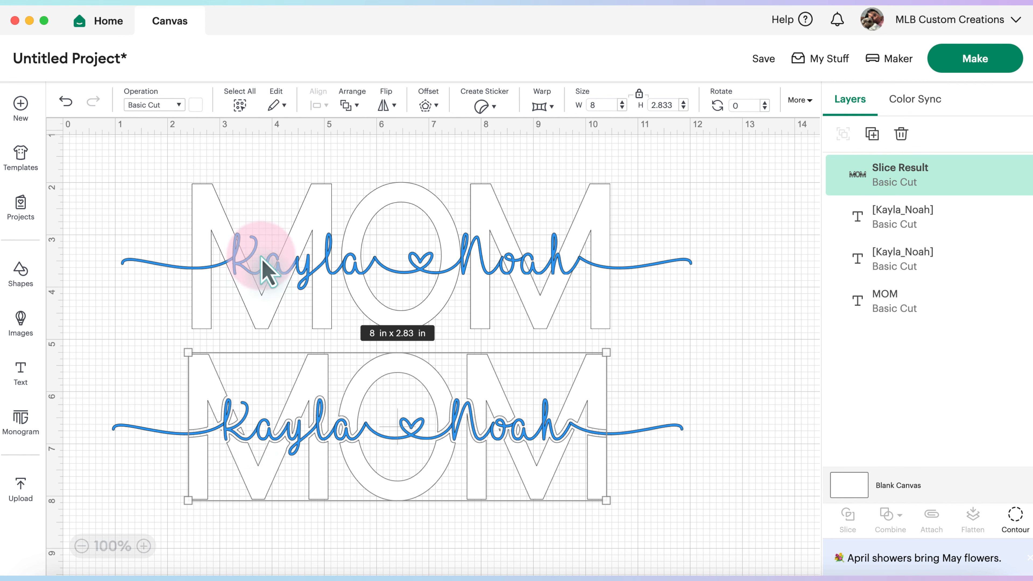
left_click(649, 260)
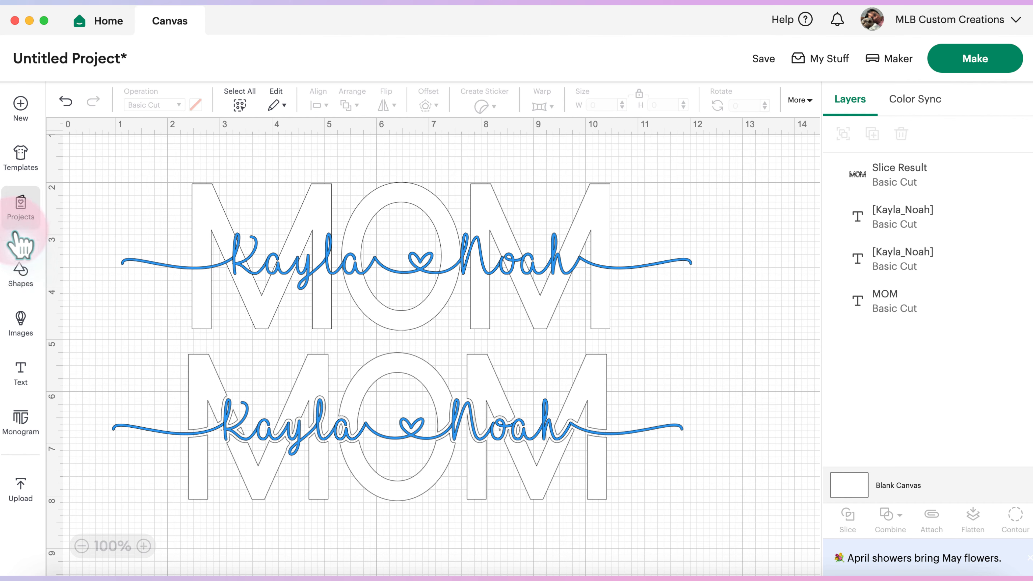
- Change the canvas background color to light gray
left_click(21, 273)
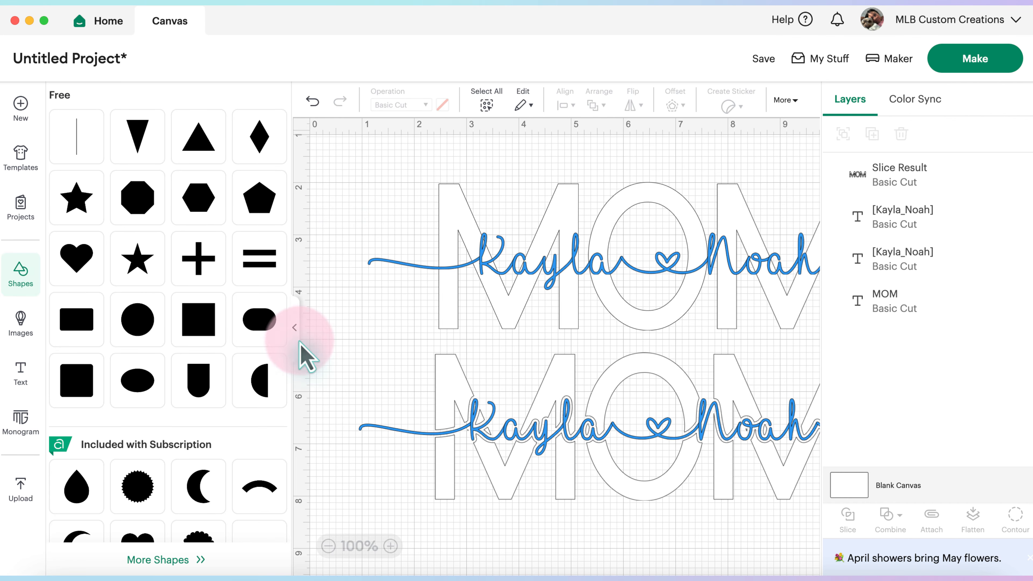
left_click(294, 327)
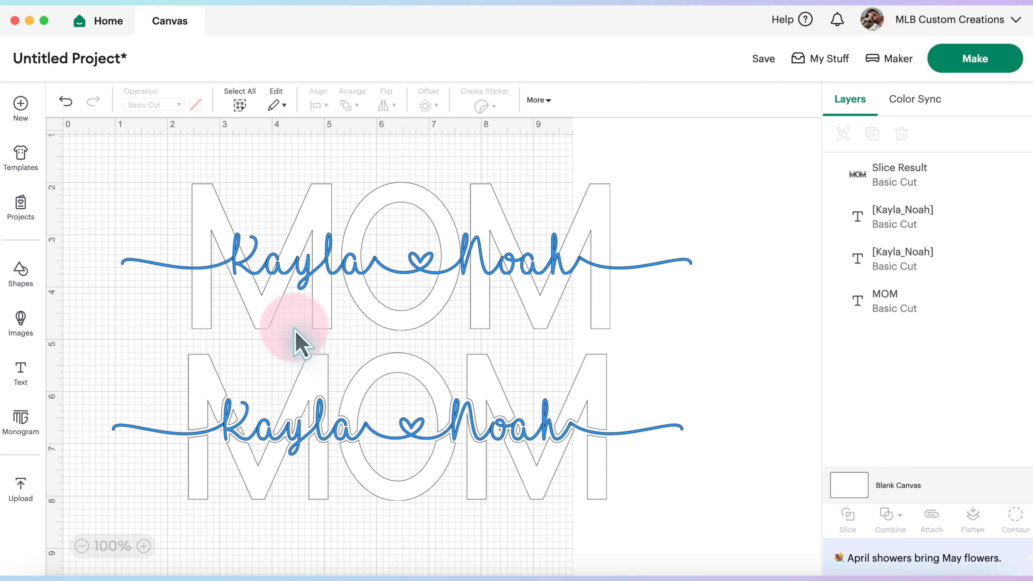
left_click(844, 491)
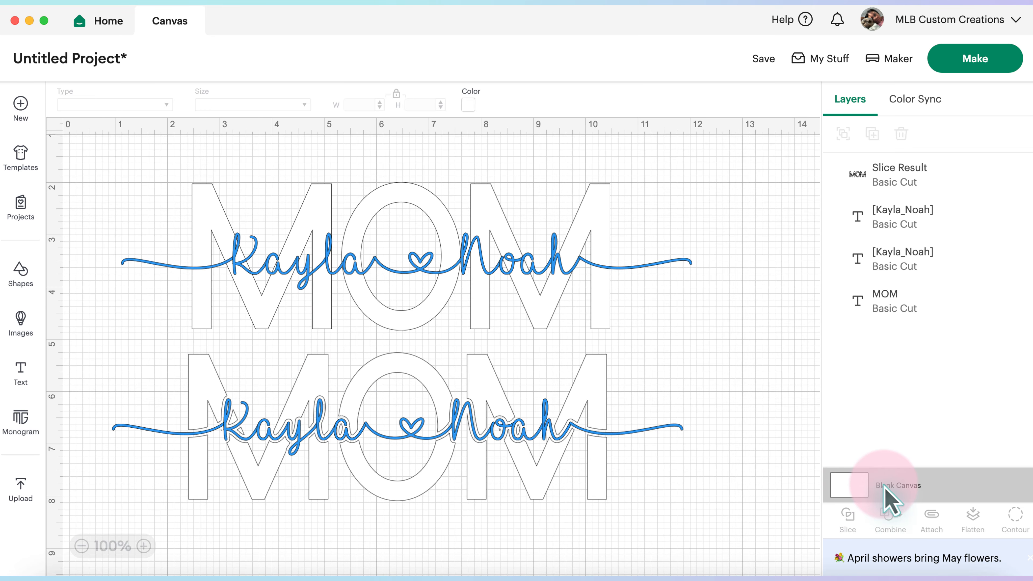
left_click(468, 105)
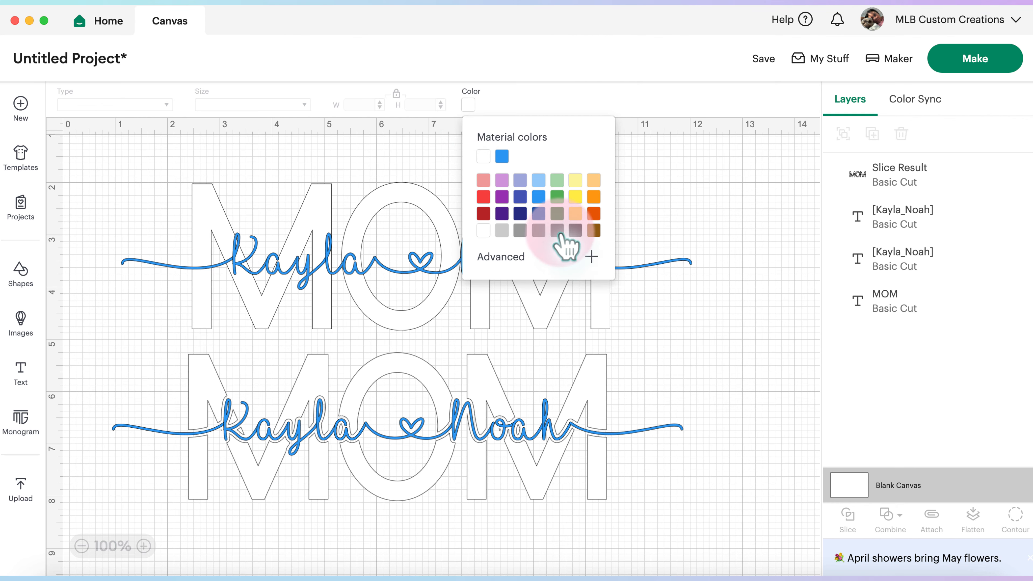
left_click(505, 230)
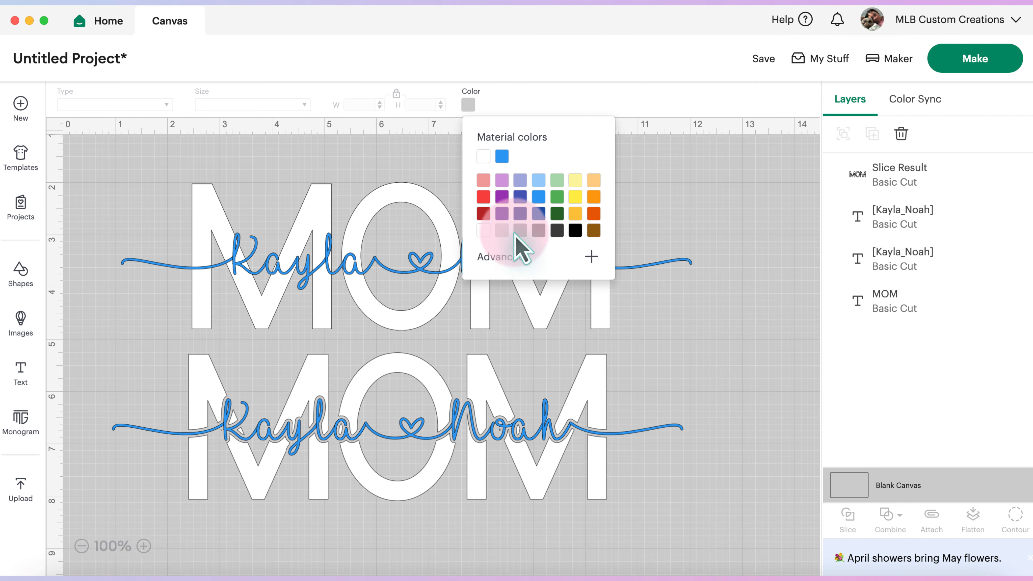
left_click(676, 374)
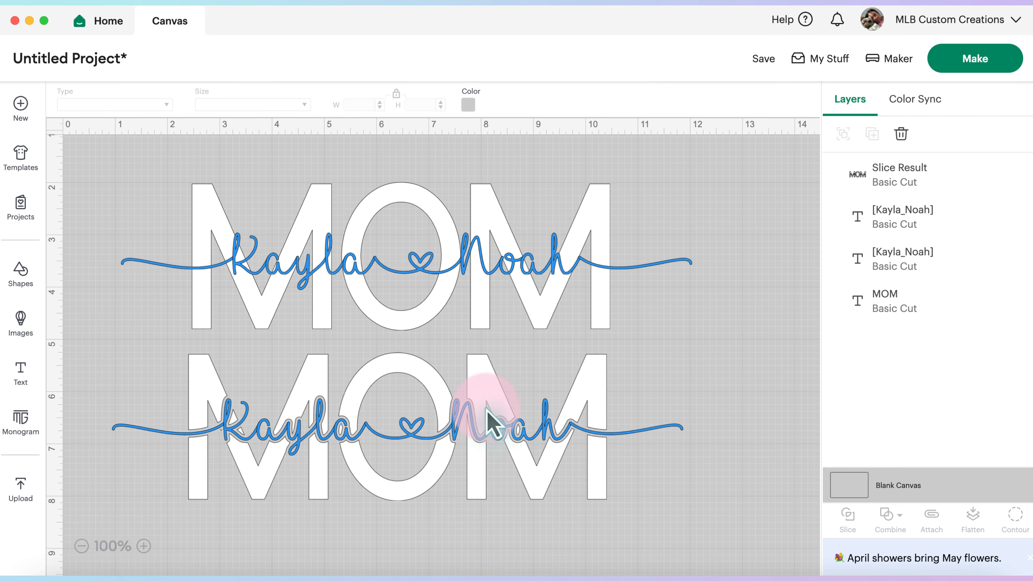
scroll(476, 425, "up", 5)
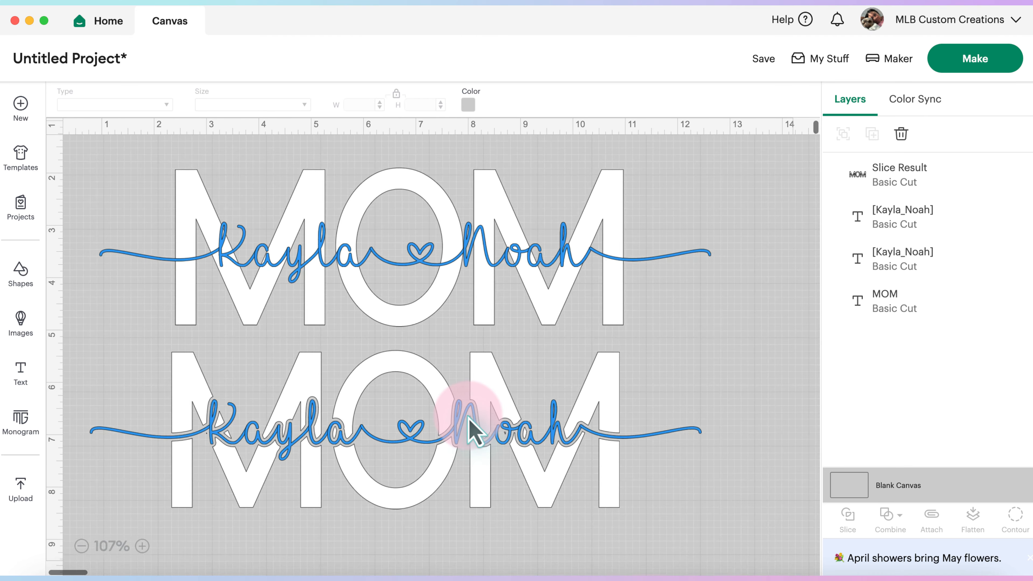
scroll(474, 425, "up", 3)
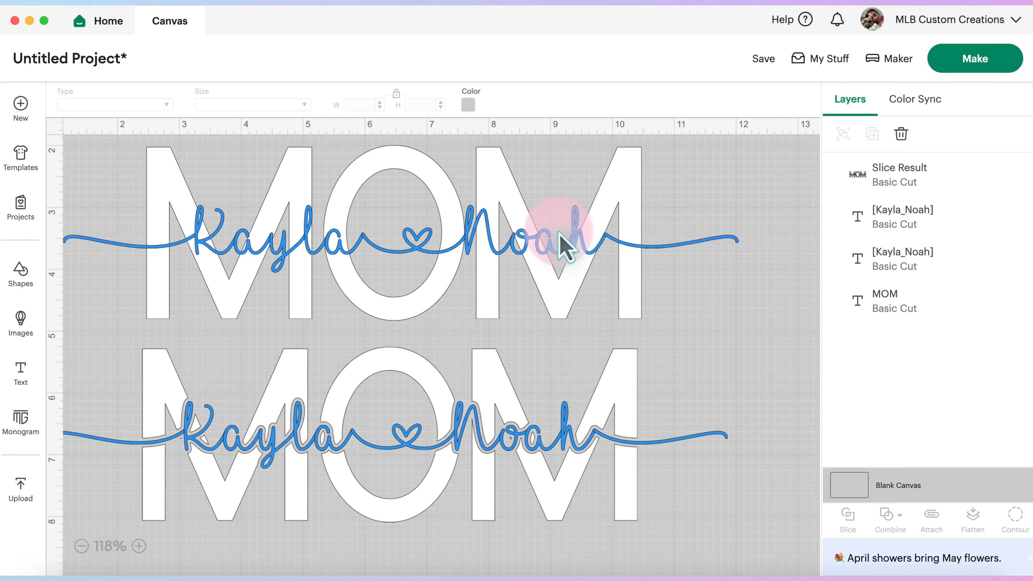
scroll(561, 240, "down", 5)
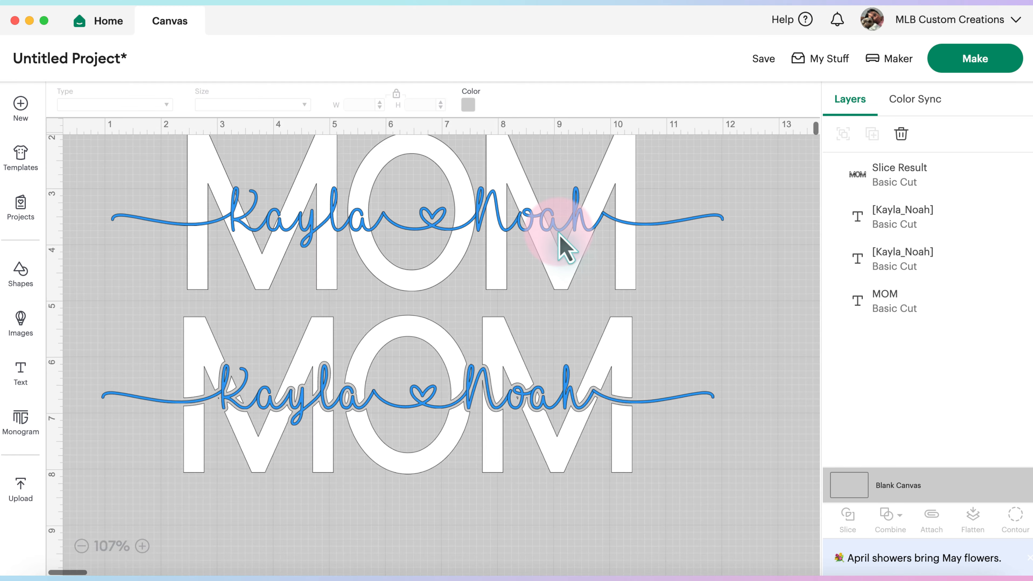
scroll(544, 371, "up", 2)
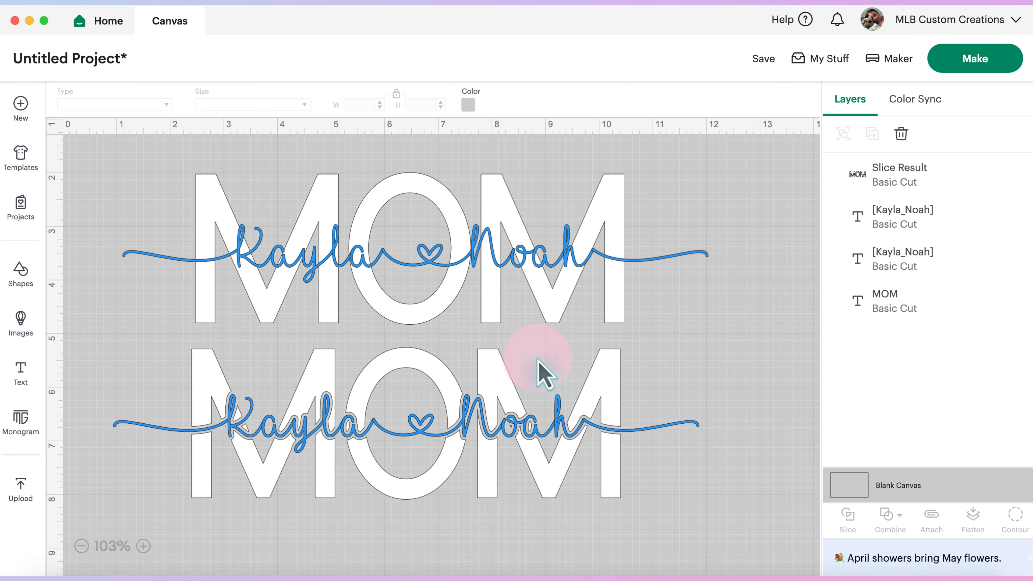